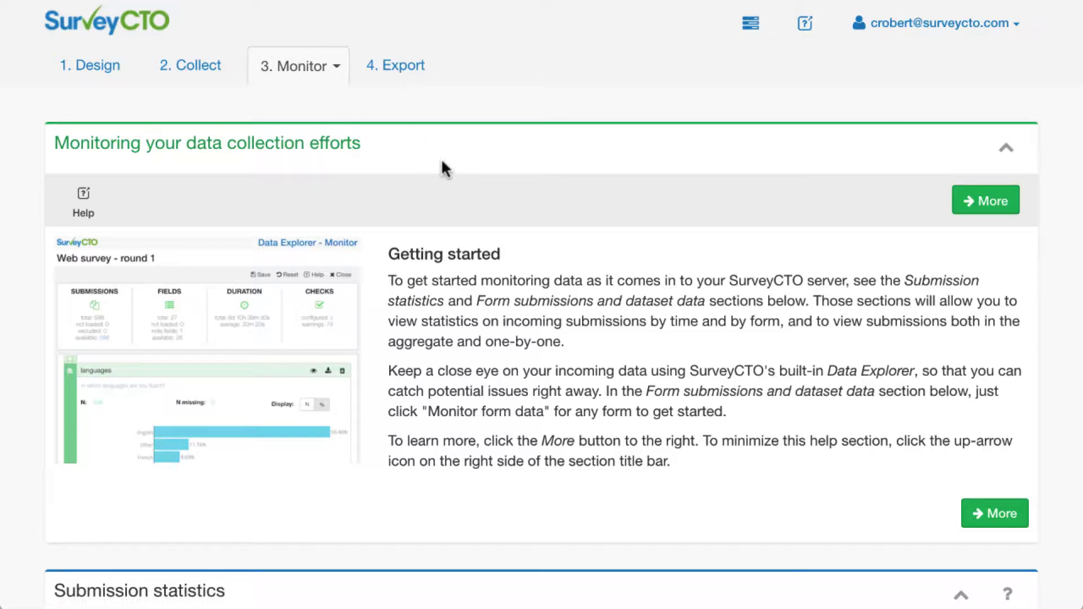
# - Scroll past Submission statistics to the Sample household listing row under Form submissions and dataset data
pyautogui.scroll(-6, 442, 162)
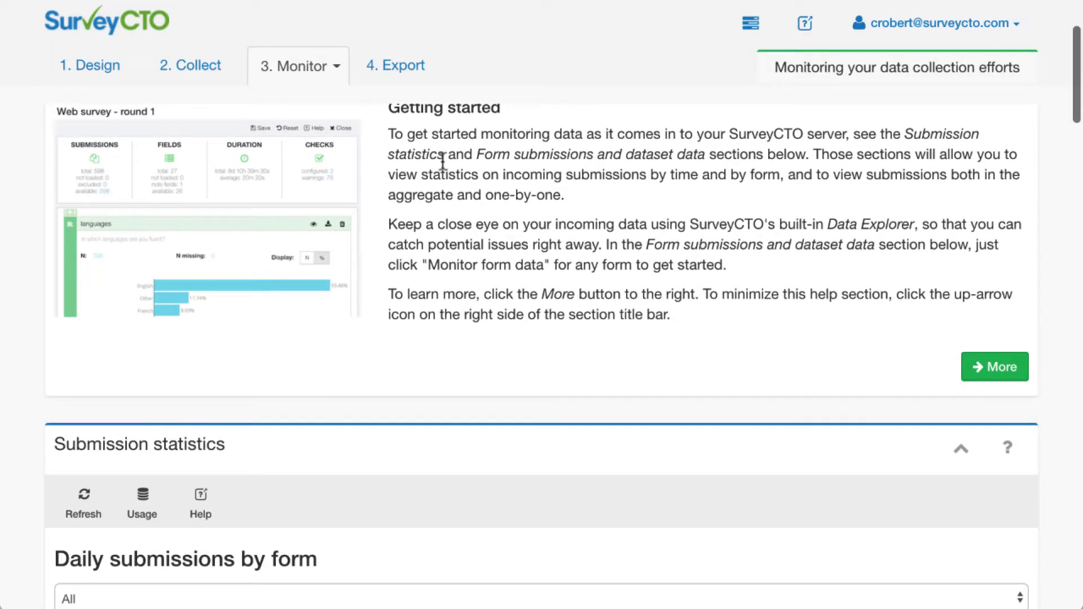
pyautogui.scroll(-13, 442, 162)
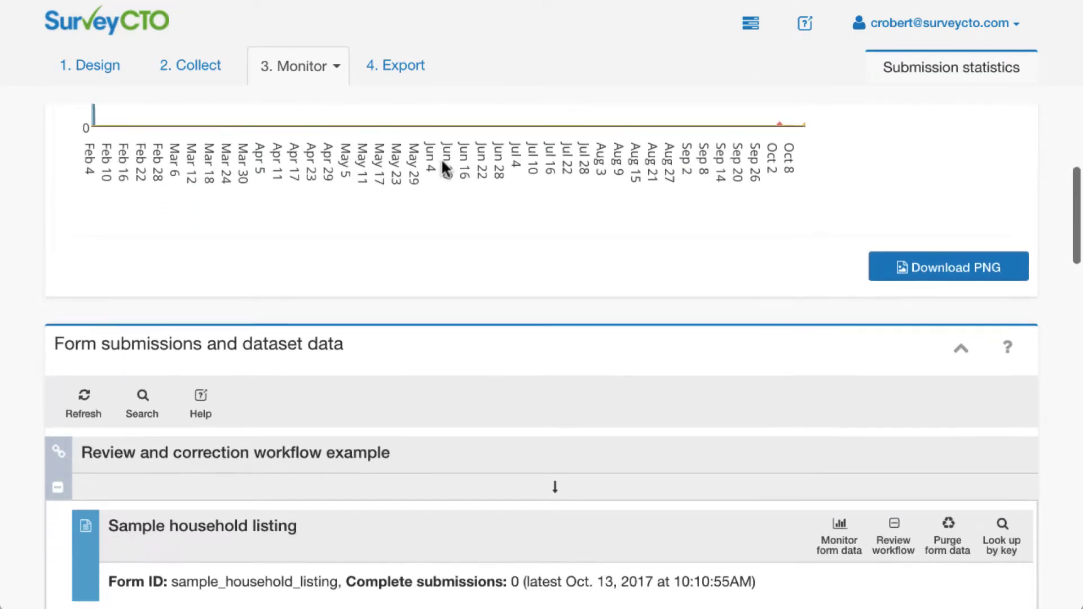
pyautogui.scroll(-1, 444, 168)
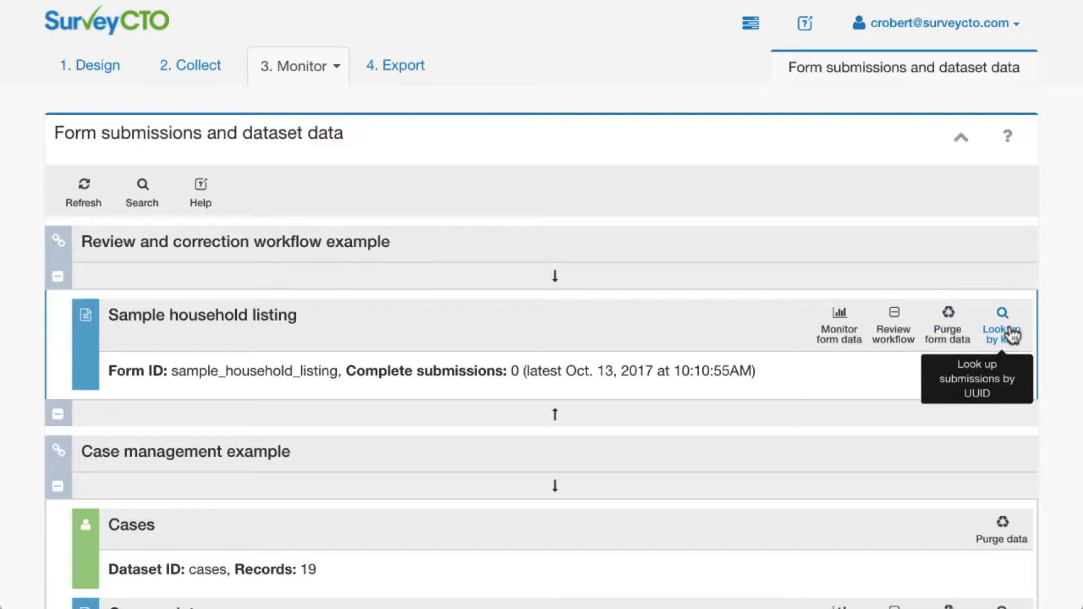
# - Enable and save the review and correction workflow for Sample household listing, then reload the console
pyautogui.click(901, 341)
pyautogui.scroll(-2, 680, 400)
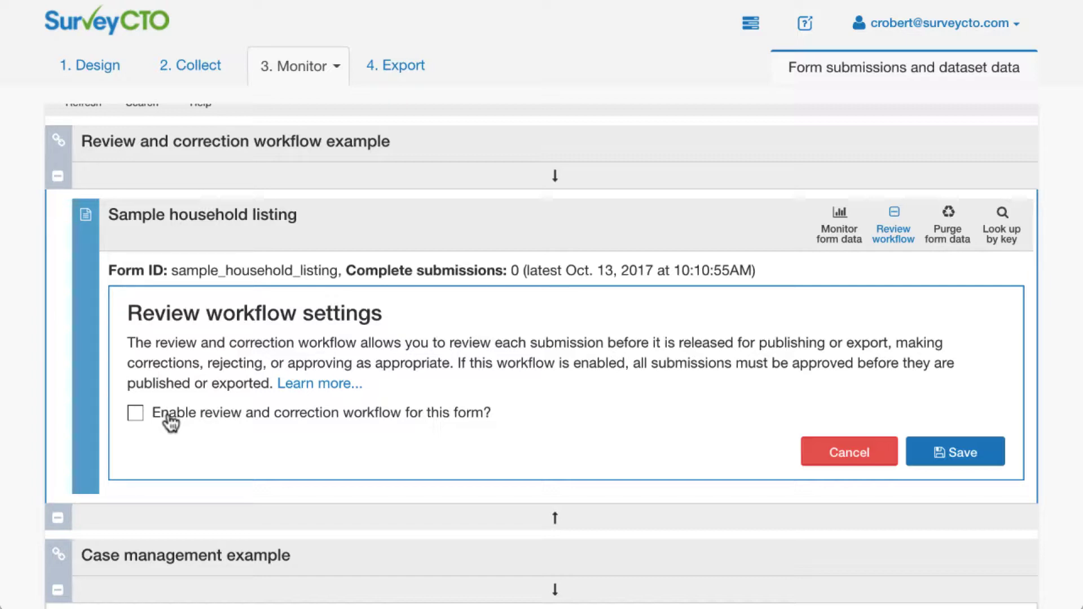
pyautogui.click(170, 423)
pyautogui.click(937, 454)
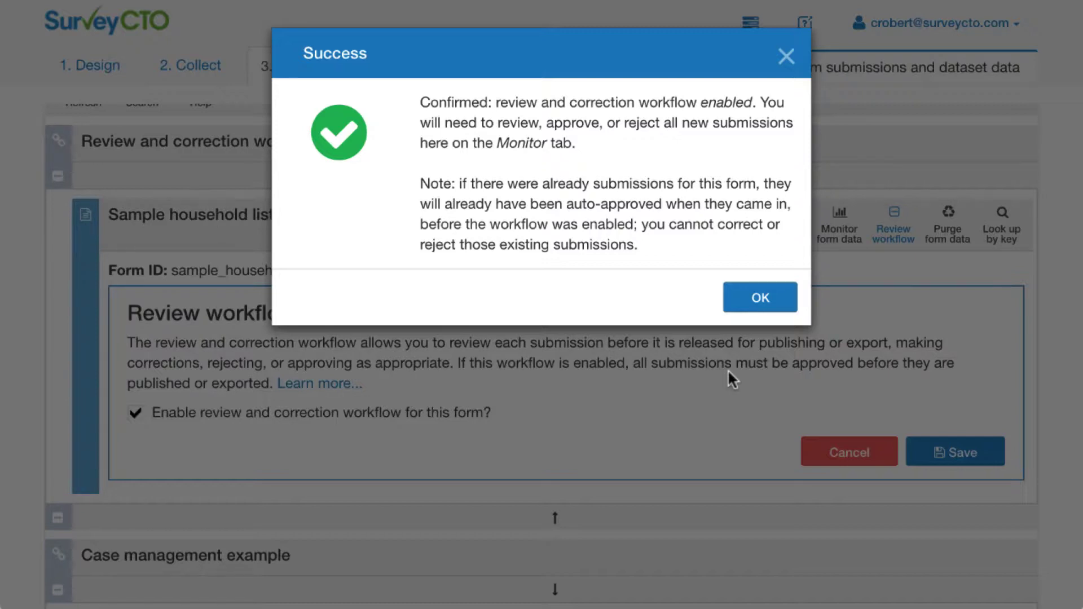
pyautogui.click(753, 302)
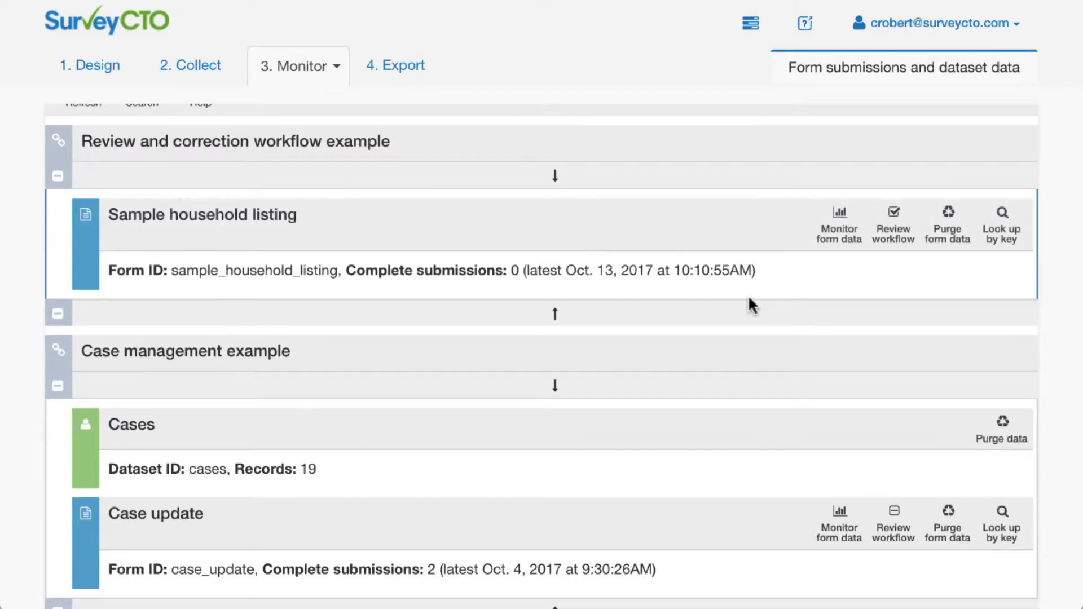
pyautogui.scroll(4, 749, 299)
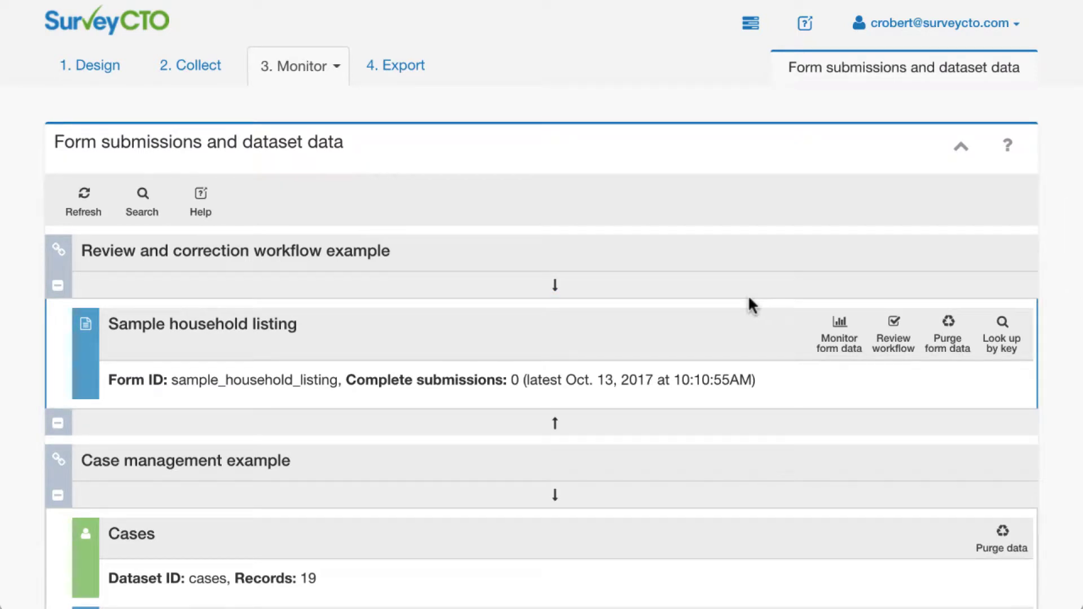
pyautogui.press('super+r')
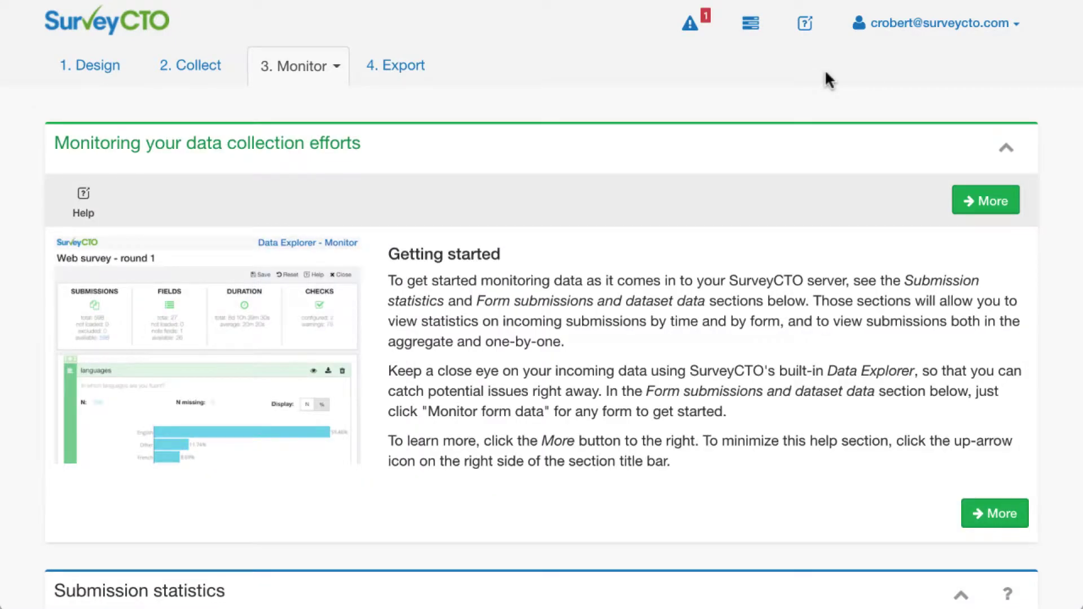
# - Open the 'Data awaiting review' alert for sample_household_listing to review its 2 submissions
pyautogui.click(691, 37)
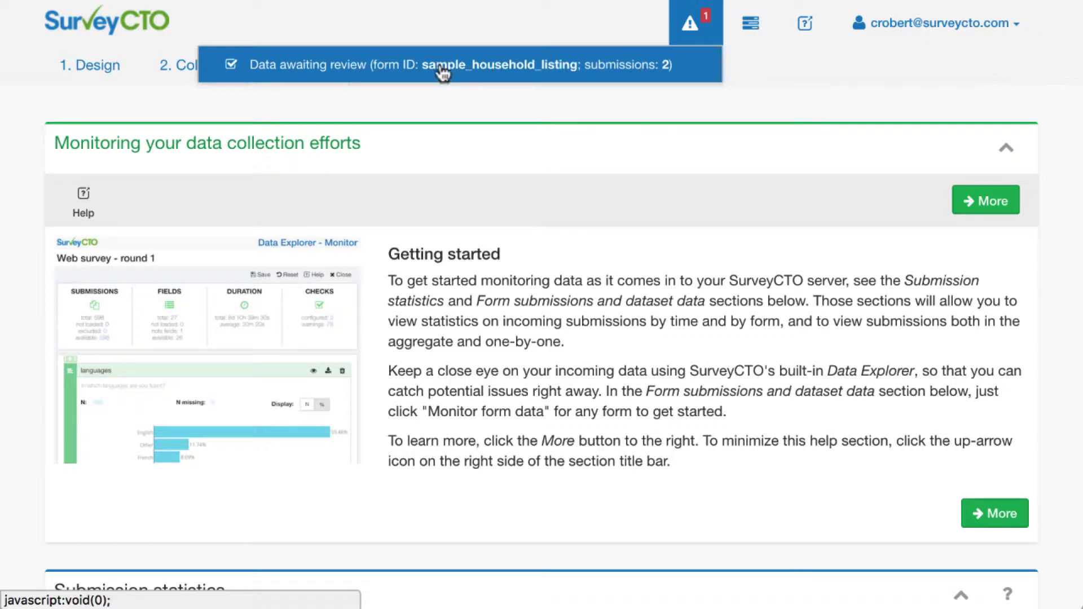
pyautogui.click(588, 68)
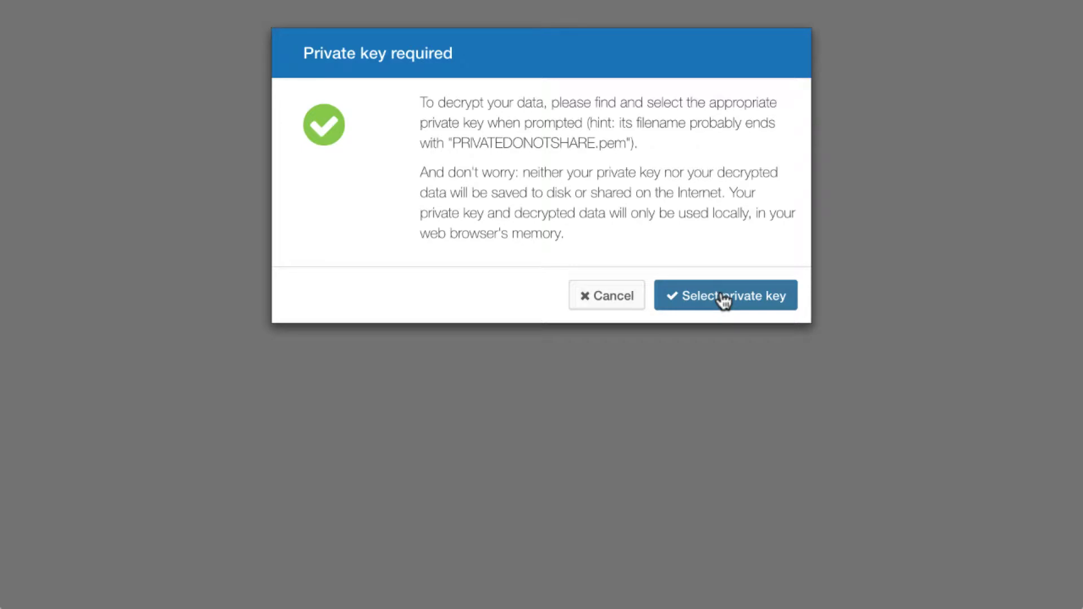
# - Load the .pem private key file to decrypt submission #1 of 2
pyautogui.click(724, 298)
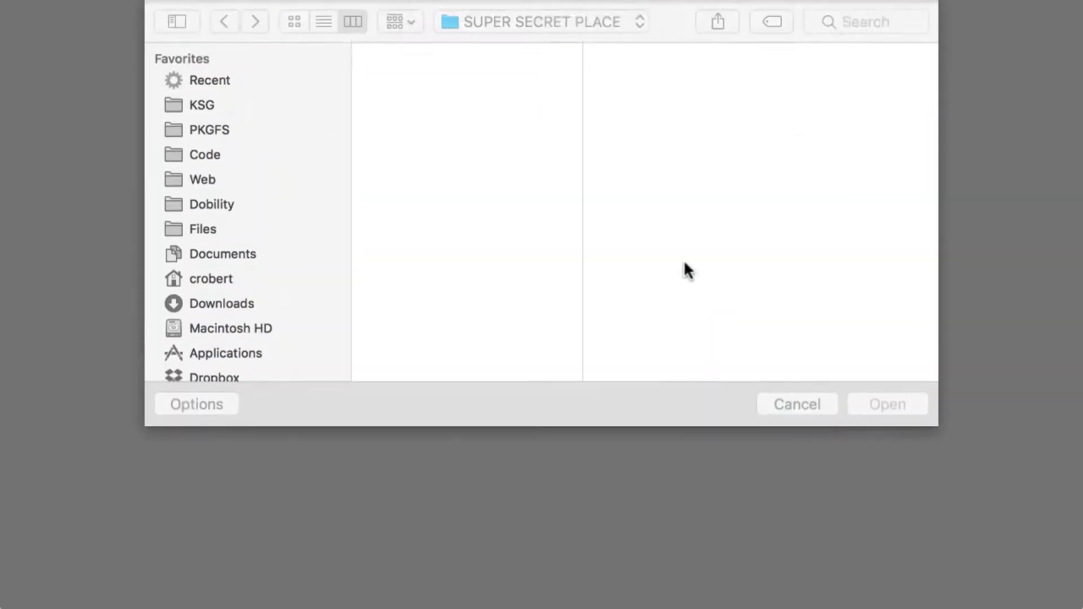
pyautogui.doubleClick(498, 80)
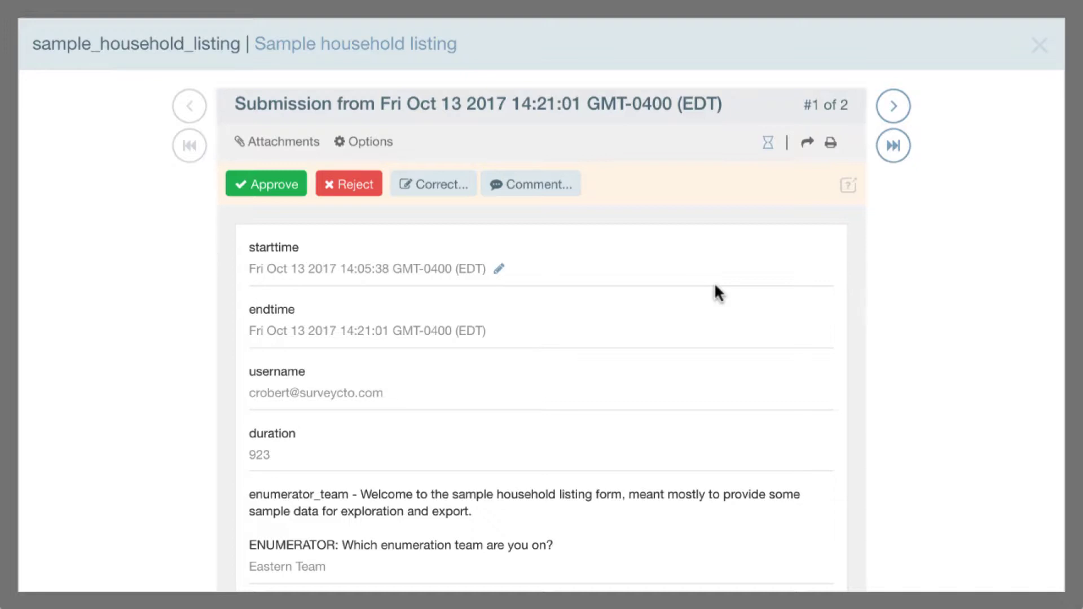
# - Move on to submission #2 of 2
pyautogui.scroll(-10, 715, 286)
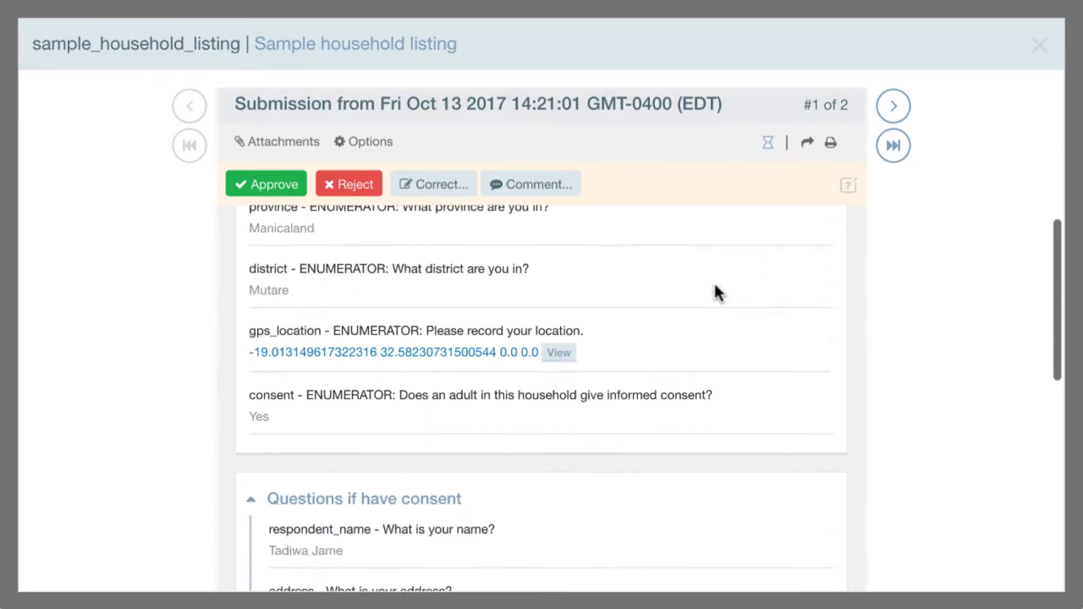
pyautogui.scroll(-5, 714, 282)
pyautogui.scroll(6, 714, 282)
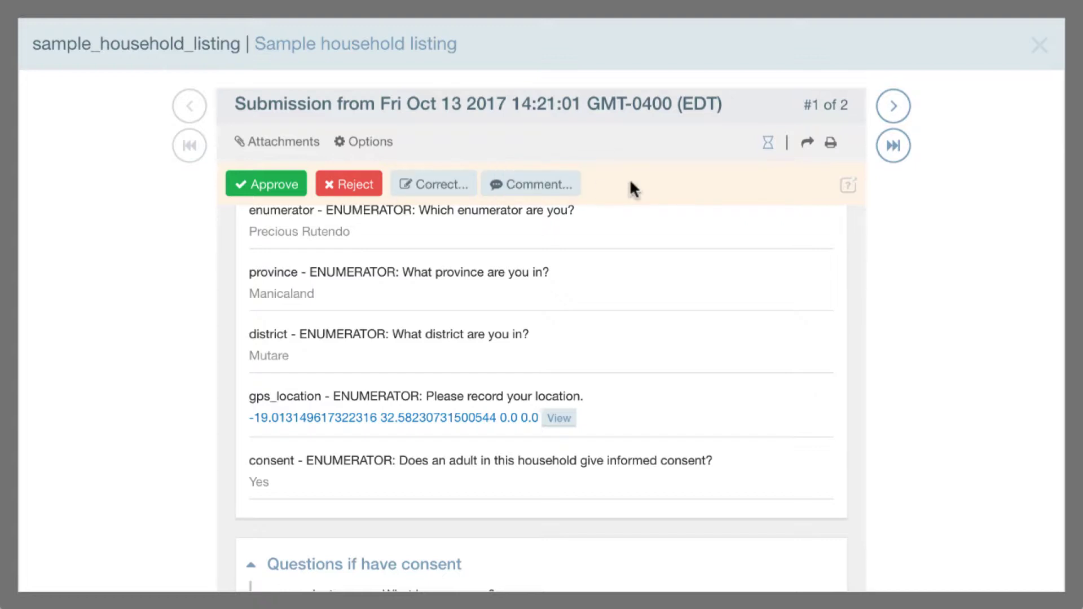
pyautogui.click(893, 108)
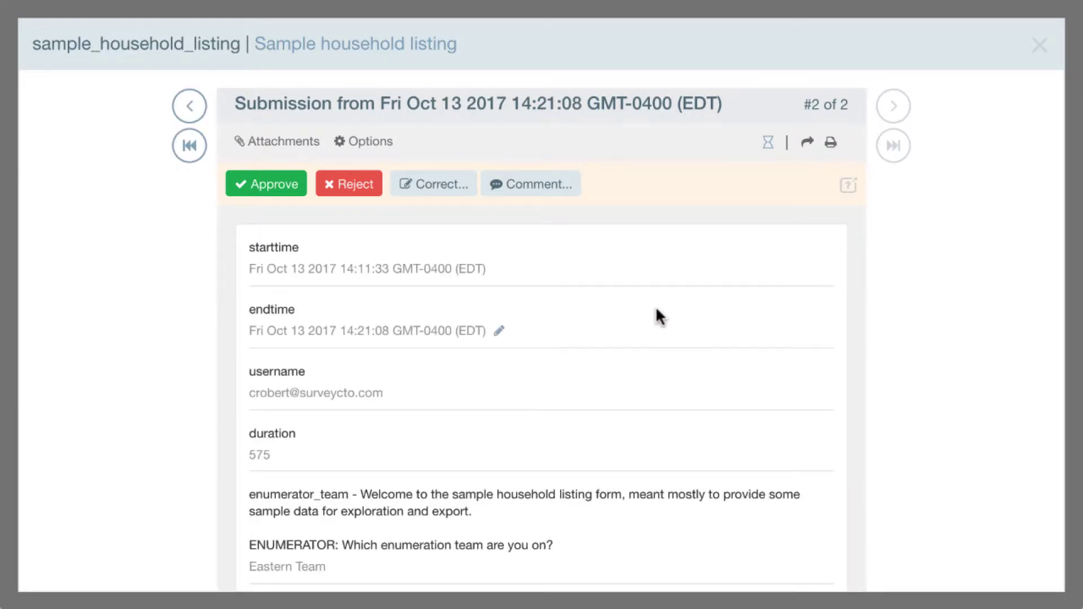
# - Show the gps_location answer on a satellite map
pyautogui.scroll(-9, 655, 306)
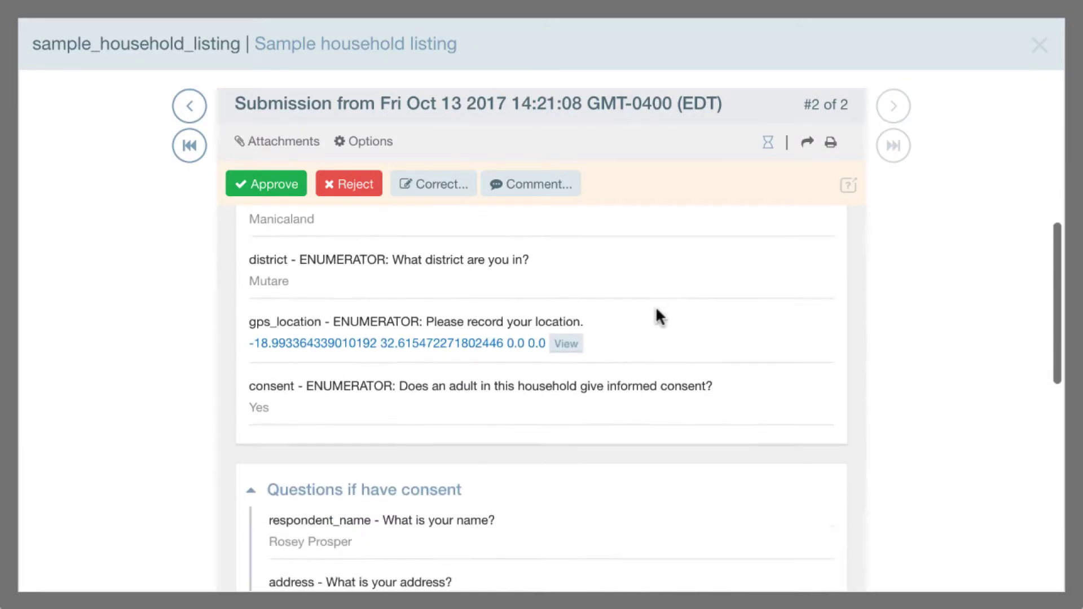
pyautogui.scroll(-2, 655, 306)
pyautogui.scroll(2, 655, 306)
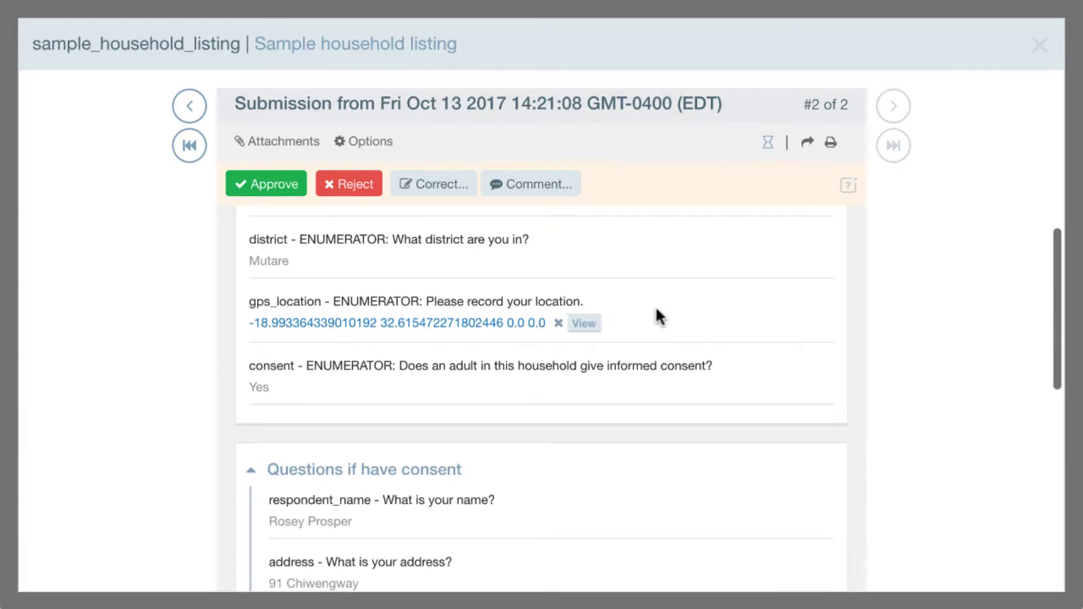
pyautogui.scroll(-1, 655, 305)
pyautogui.click(591, 311)
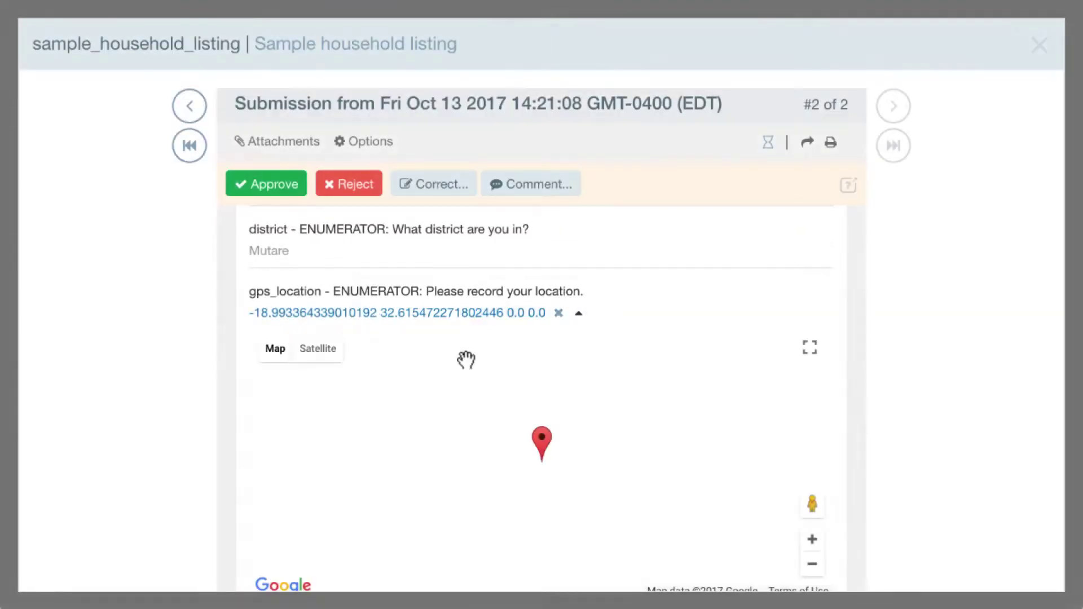
pyautogui.click(323, 355)
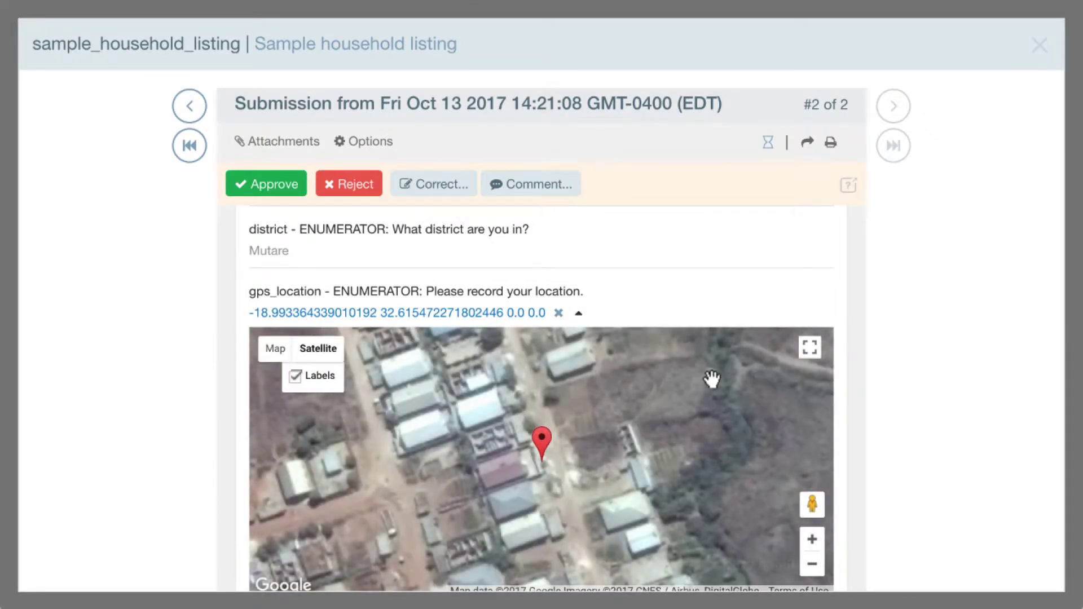
# - Display the household_photo inline below the answers
pyautogui.scroll(-10, 716, 443)
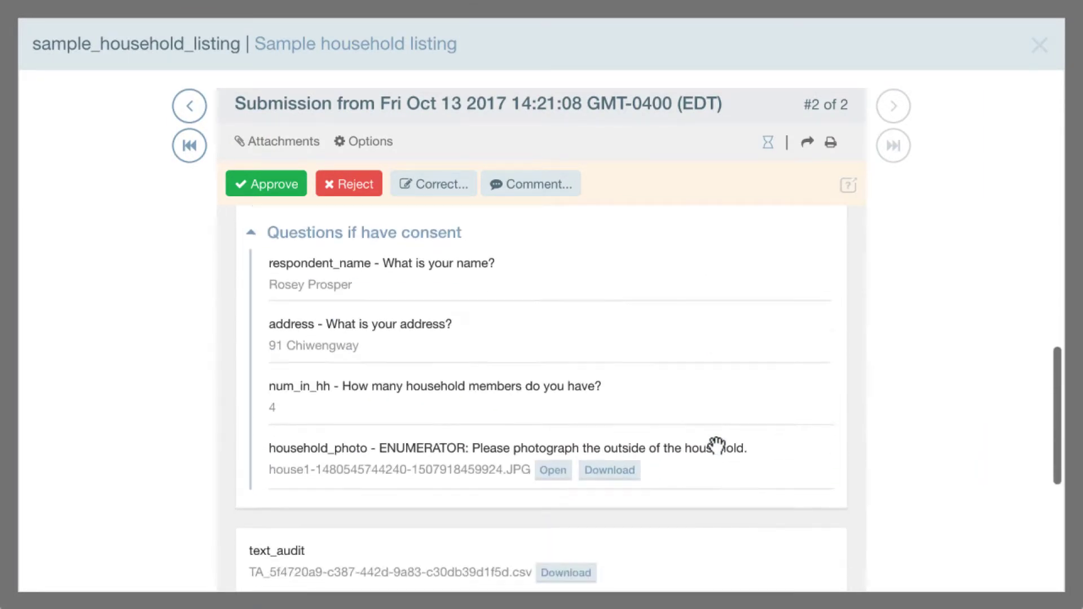
pyautogui.scroll(-2, 715, 442)
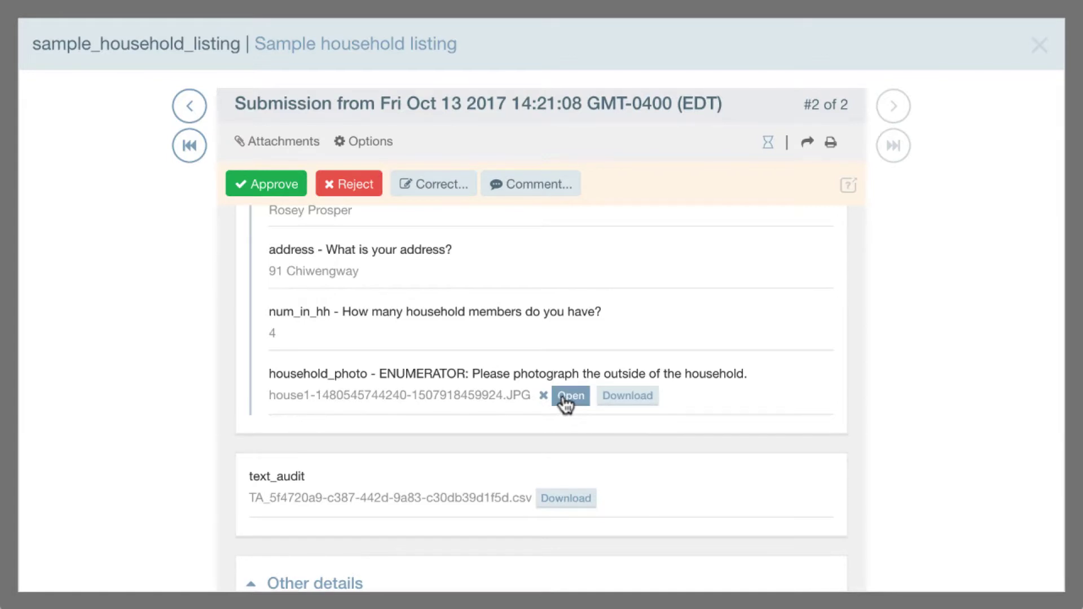
pyautogui.click(567, 397)
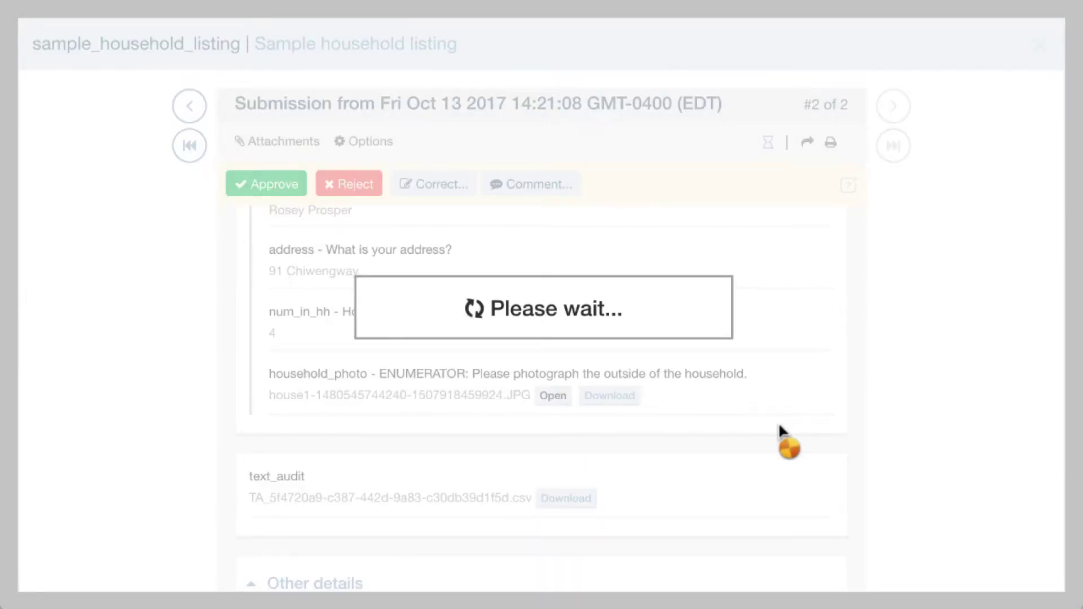
pyautogui.scroll(-3, 778, 432)
pyautogui.scroll(-5, 779, 425)
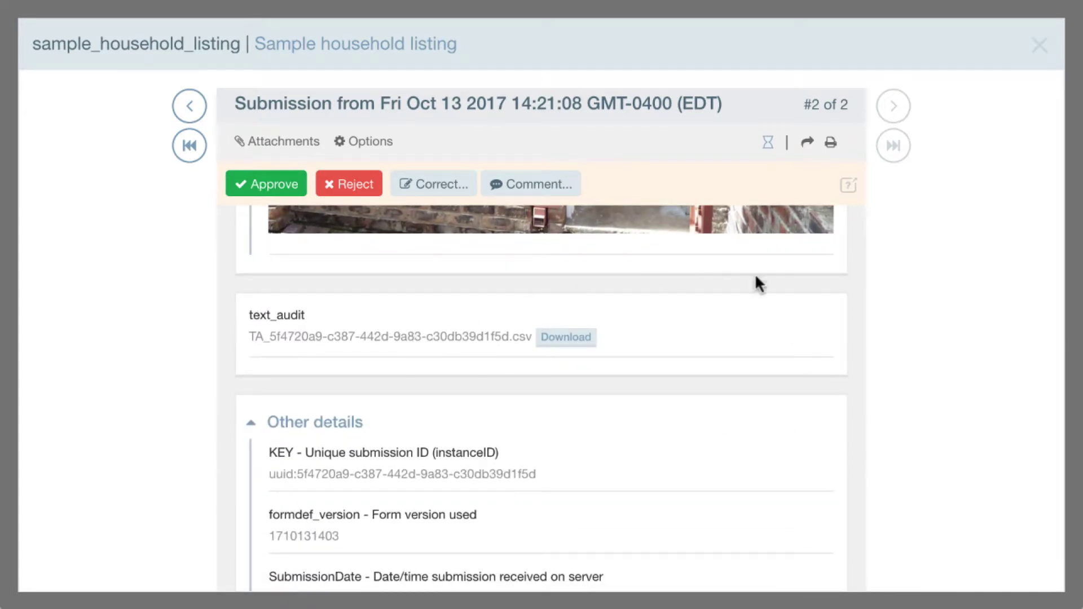
pyautogui.click(768, 142)
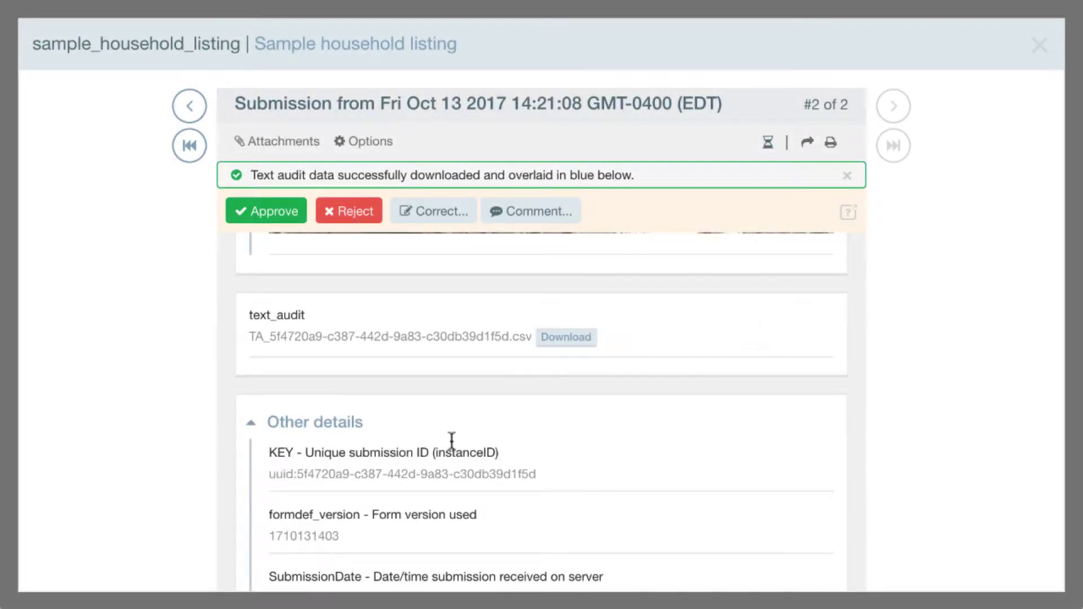
pyautogui.scroll(15, 444, 446)
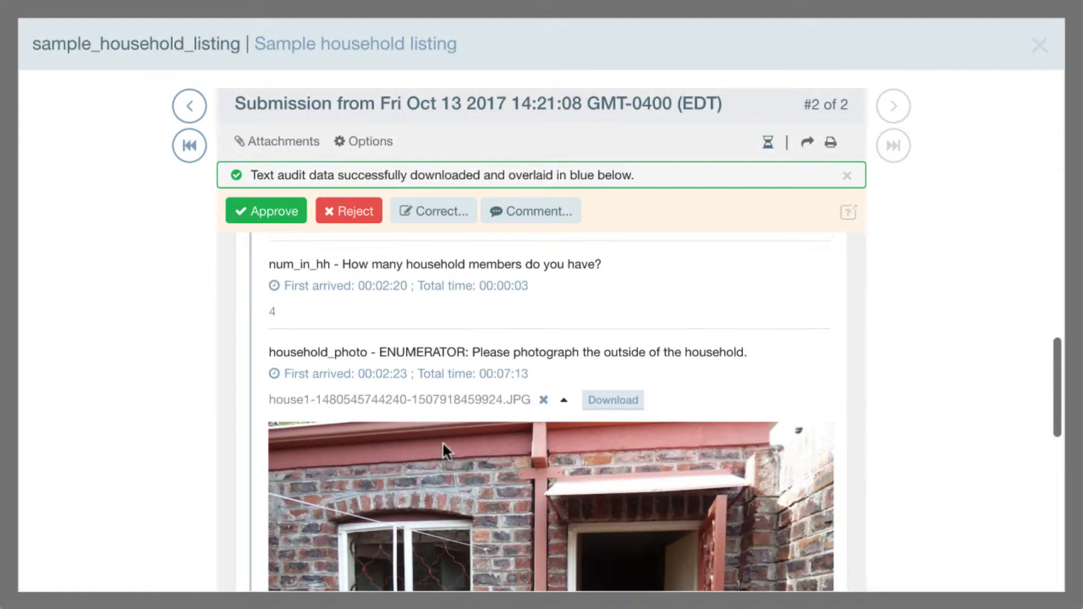
pyautogui.scroll(-1, 442, 445)
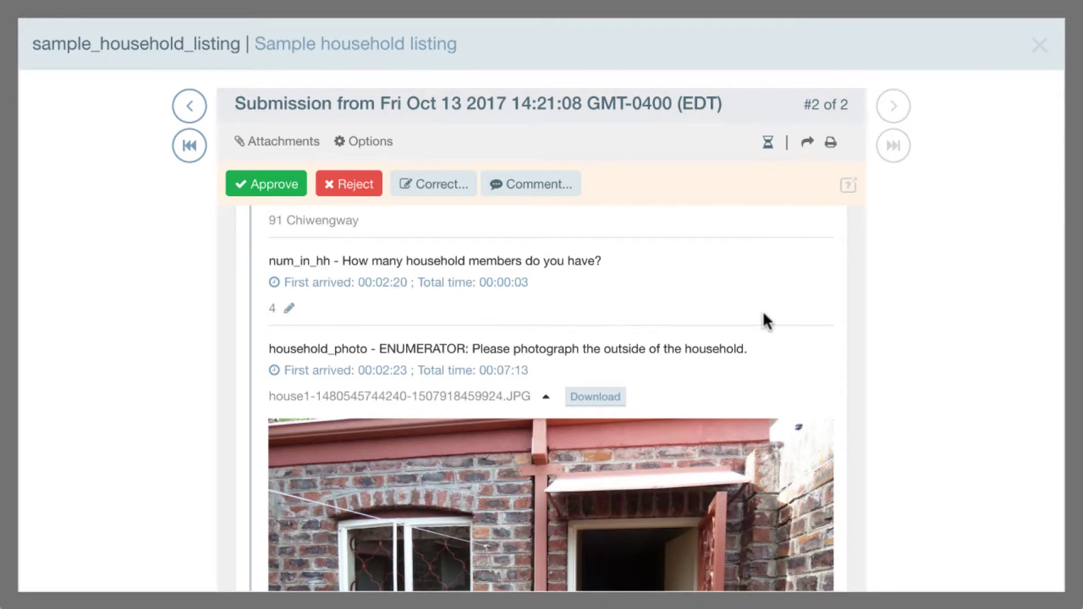
pyautogui.scroll(7, 763, 315)
pyautogui.scroll(7, 764, 314)
pyautogui.scroll(7, 763, 321)
pyautogui.scroll(2, 764, 315)
pyautogui.scroll(-4, 763, 315)
pyautogui.scroll(-4, 763, 314)
pyautogui.scroll(-15, 762, 321)
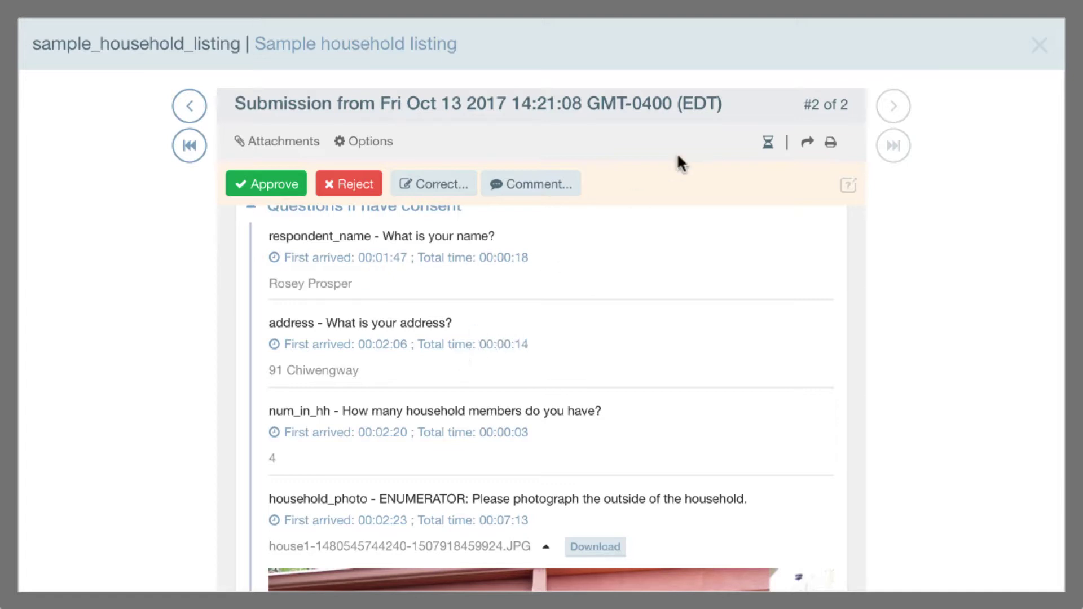
# - Return to submission #1 and add the missing 's' to the respondent_name last name
pyautogui.click(189, 106)
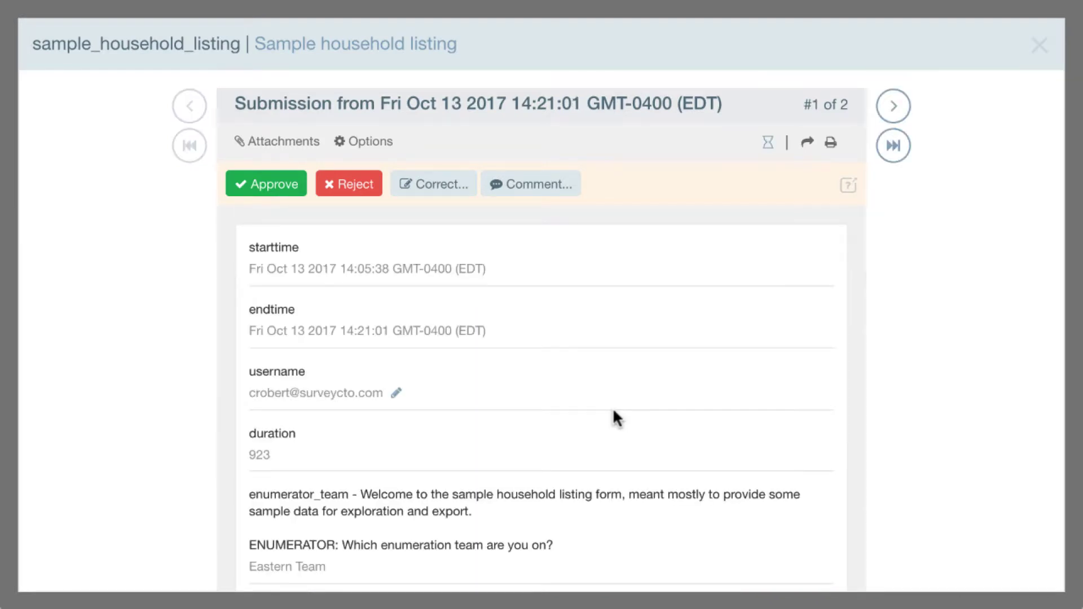
pyautogui.scroll(-3, 612, 407)
pyautogui.scroll(-8, 614, 411)
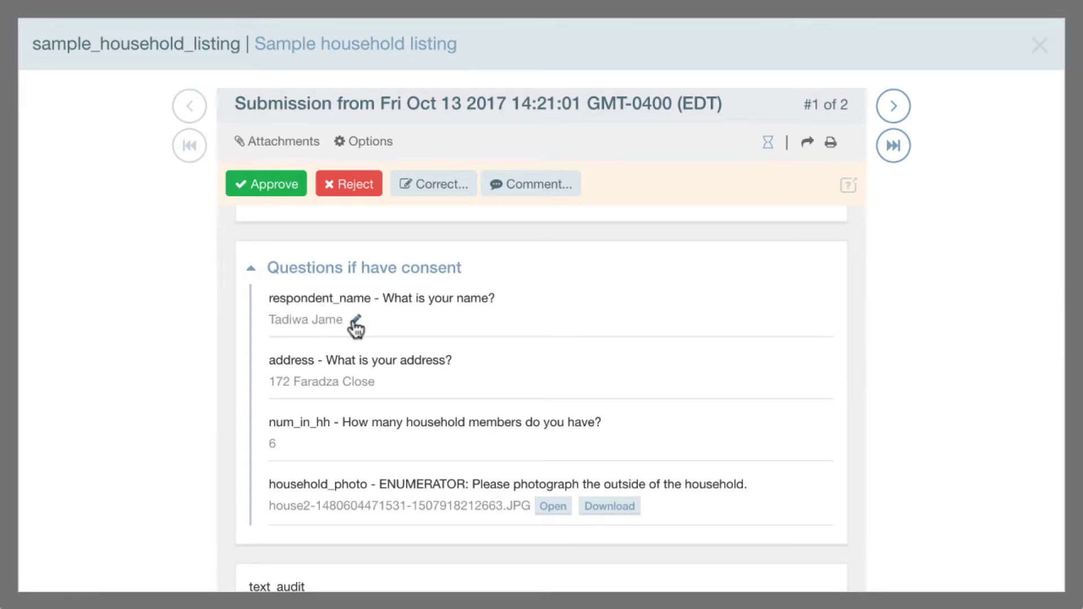
pyautogui.click(355, 323)
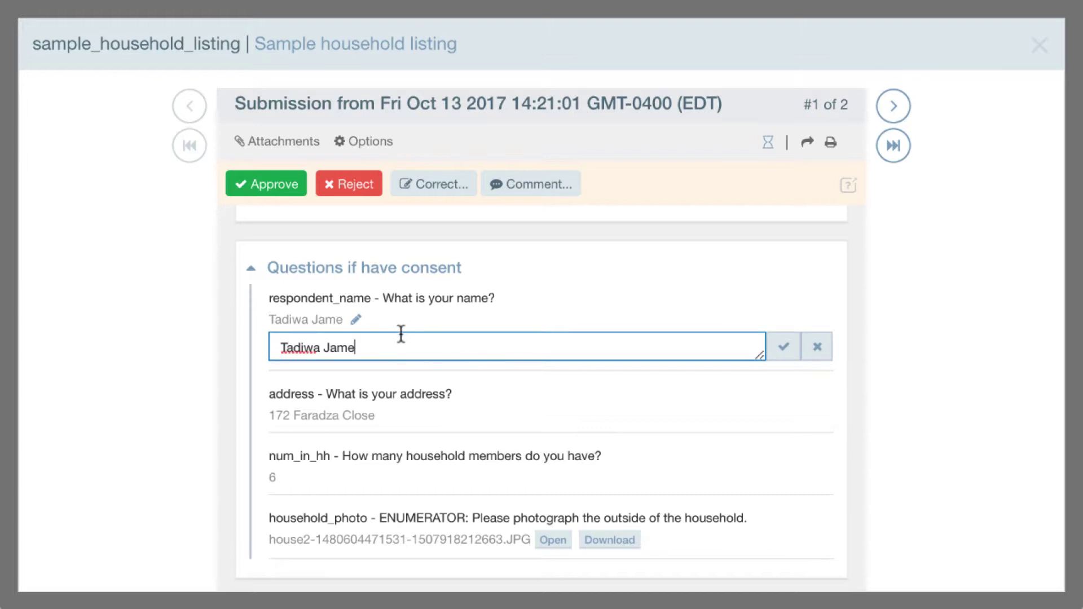
pyautogui.write('s')
pyautogui.click(784, 351)
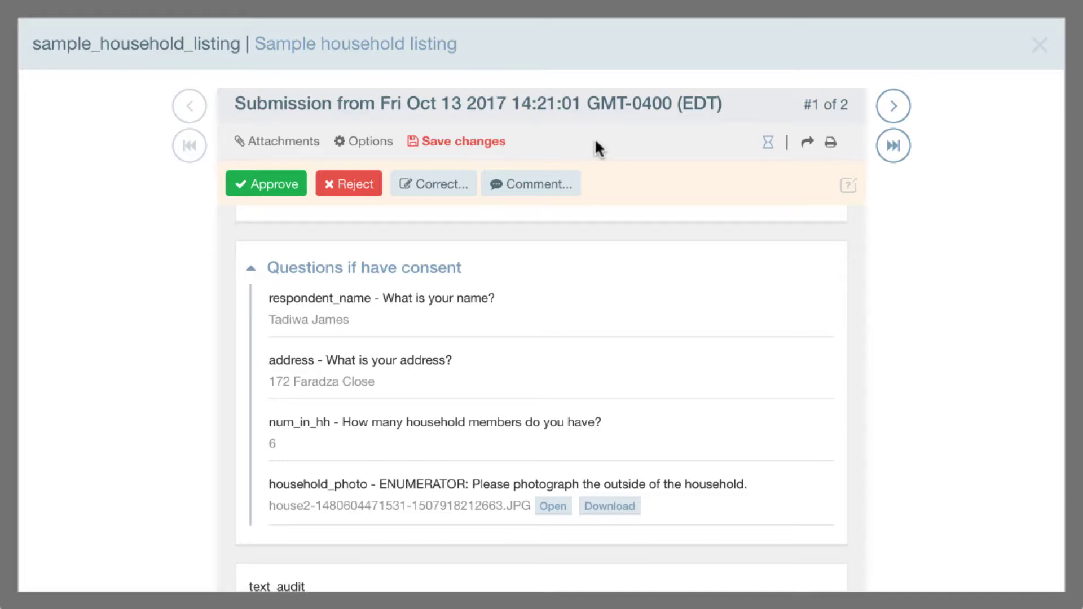
pyautogui.moveTo(467, 295)
# - Post the comment 'Believe that s was missing from last name.' on submission #1
pyautogui.click(554, 186)
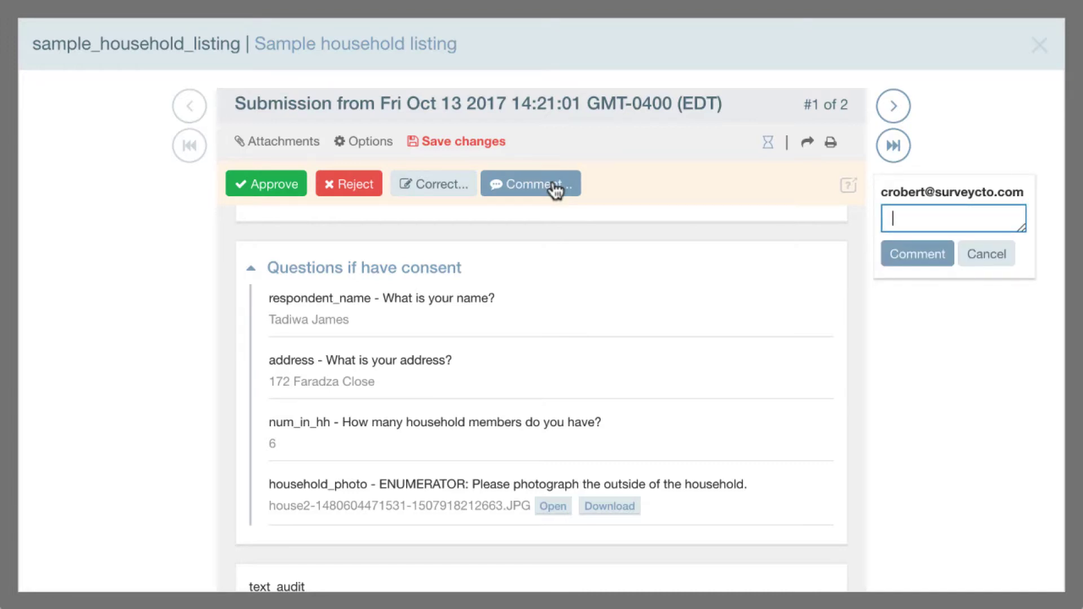
pyautogui.write('Believe that s was missing')
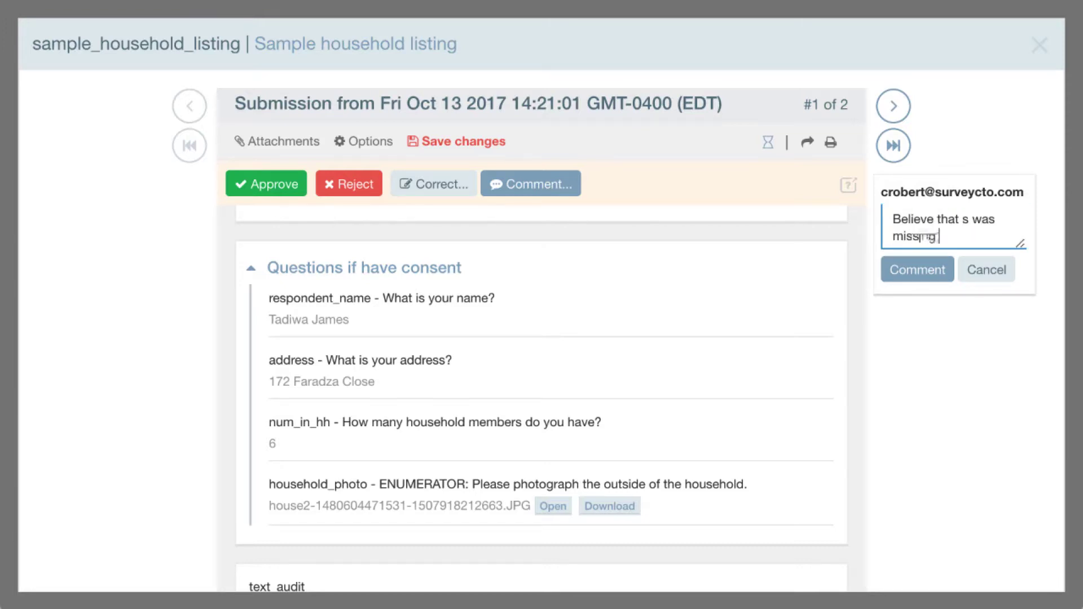
pyautogui.write(' from last name.')
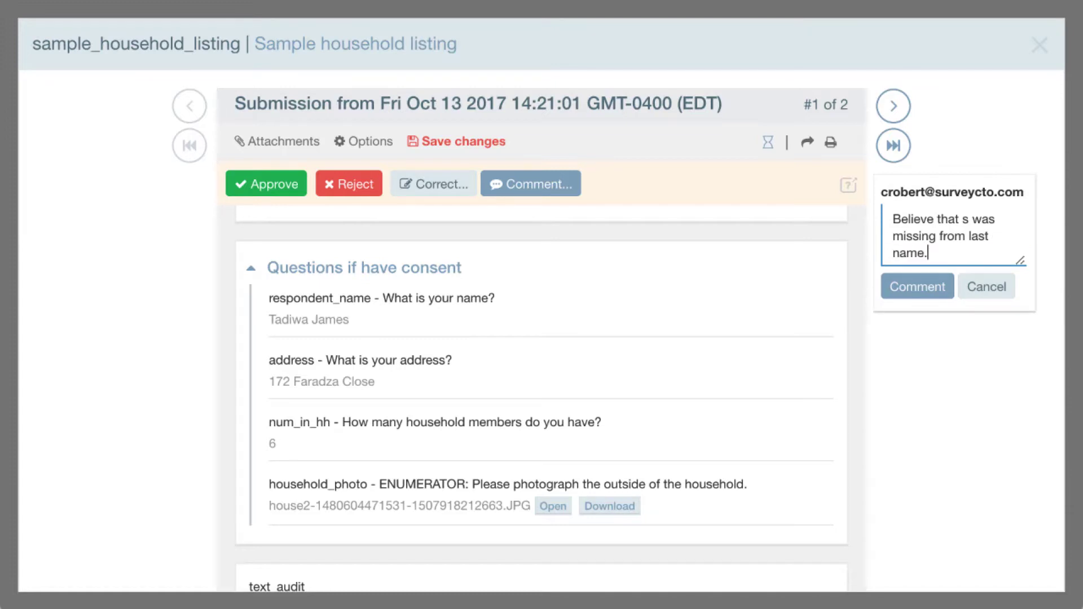
pyautogui.click(898, 286)
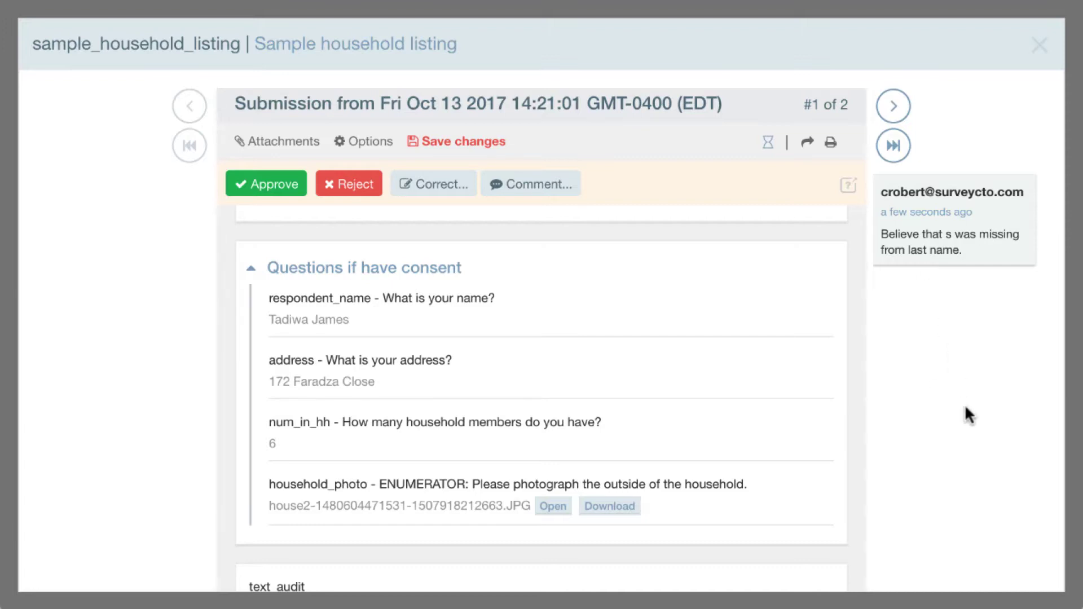
pyautogui.scroll(3, 760, 345)
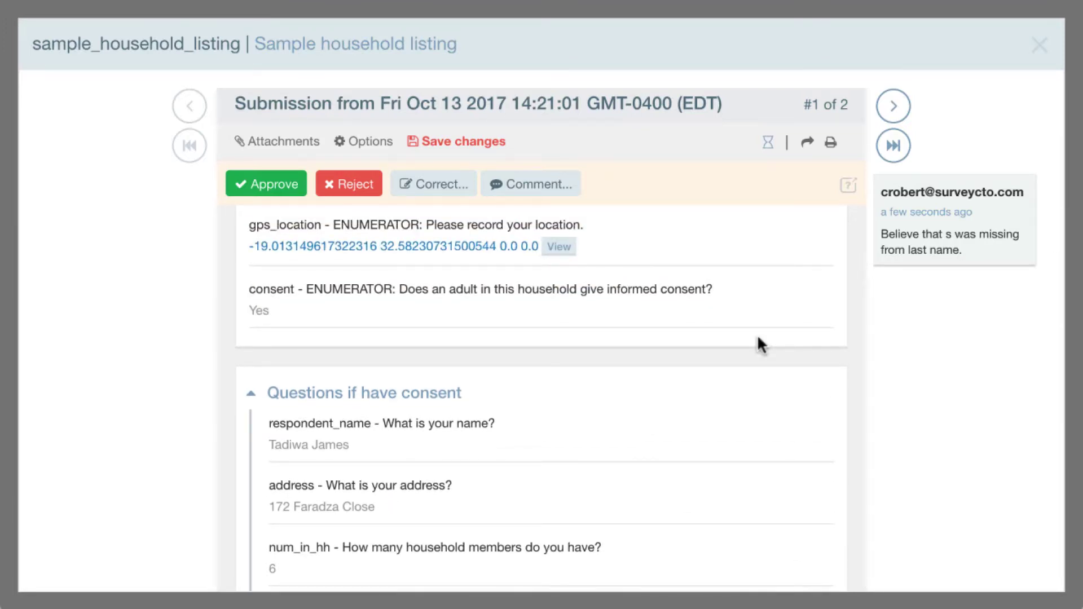
# - Approve submission #1, confirming in the Warning dialog
pyautogui.scroll(6, 758, 340)
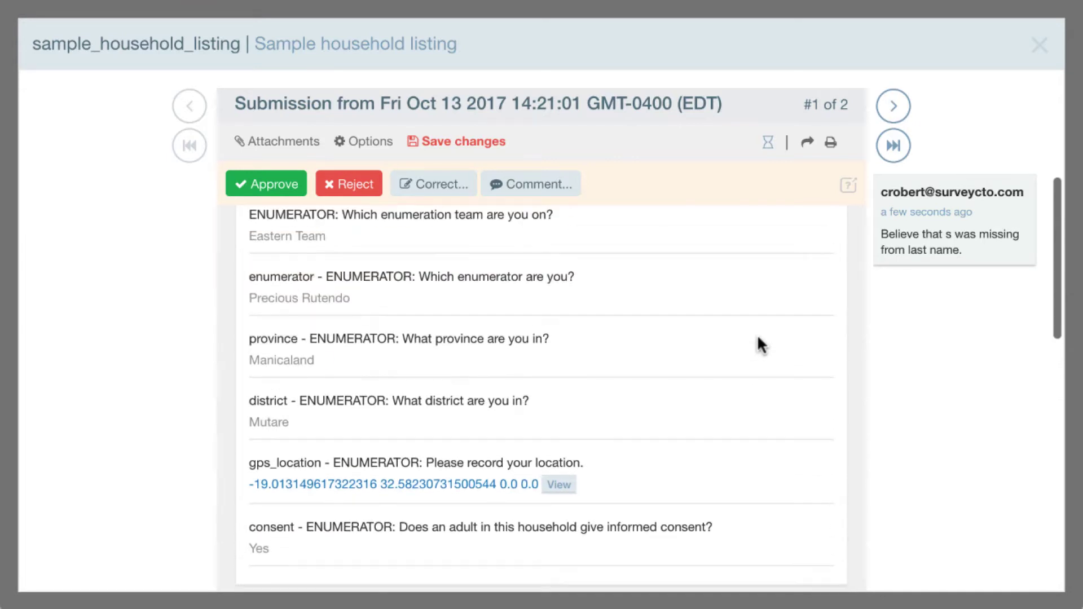
pyautogui.scroll(5, 758, 338)
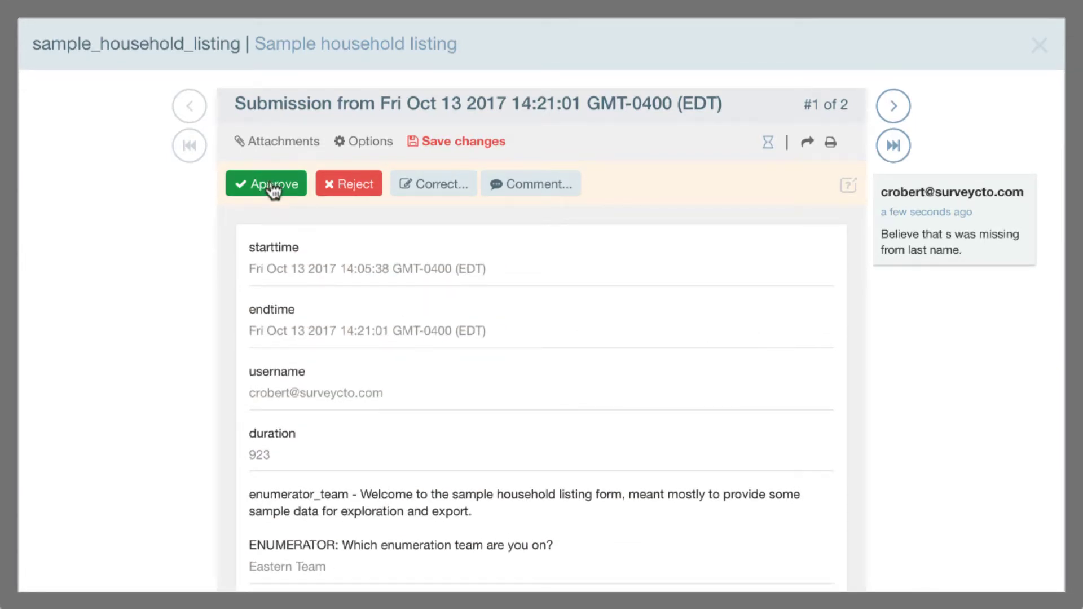
pyautogui.click(273, 189)
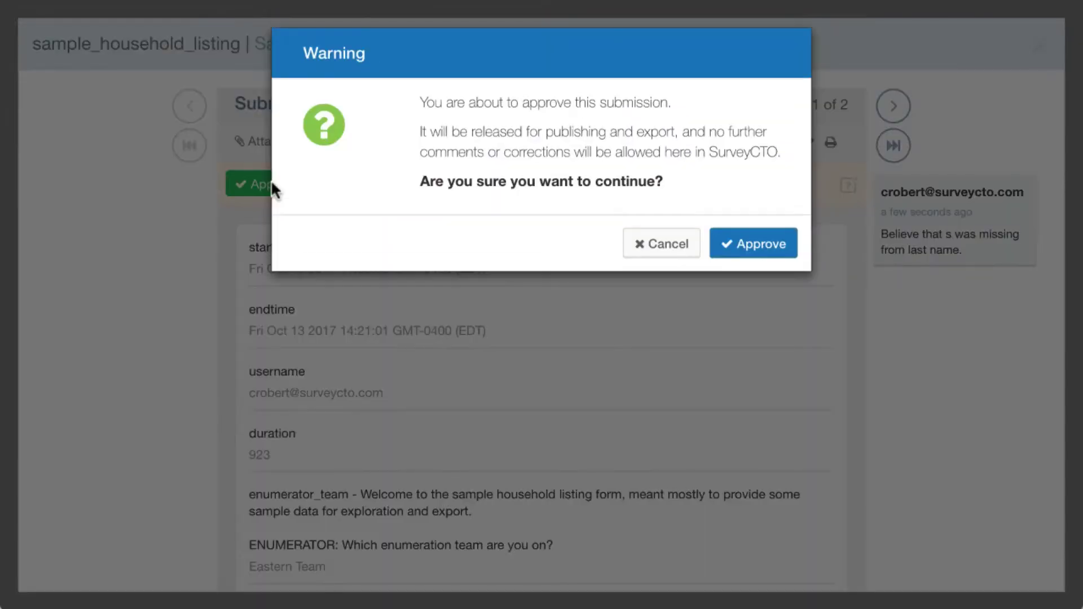
pyautogui.click(763, 252)
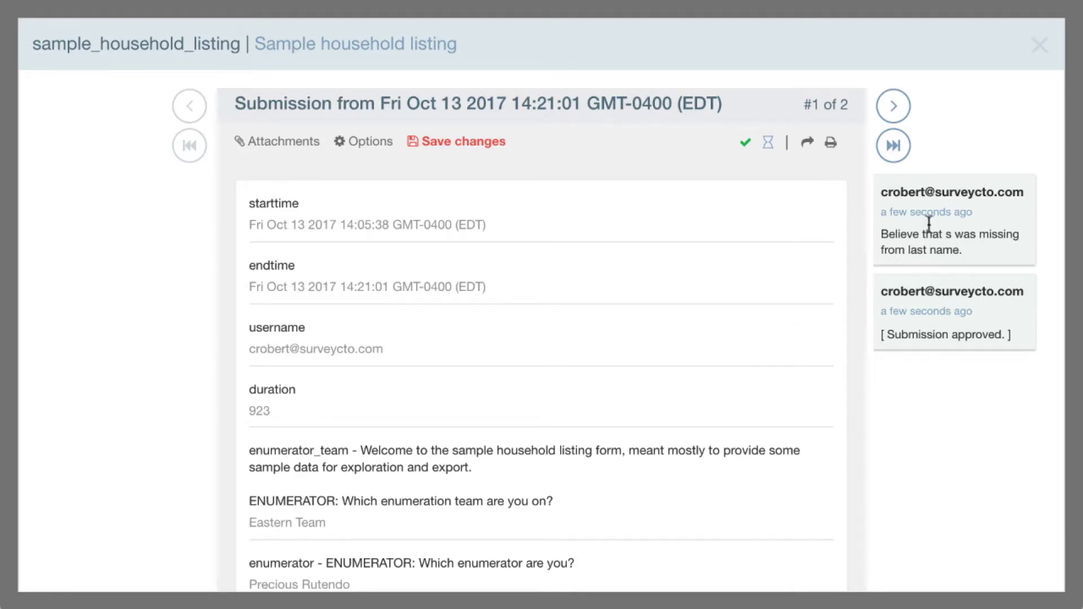
# - Go to submission #2 and reject it, confirming in the Warning dialog
pyautogui.click(893, 106)
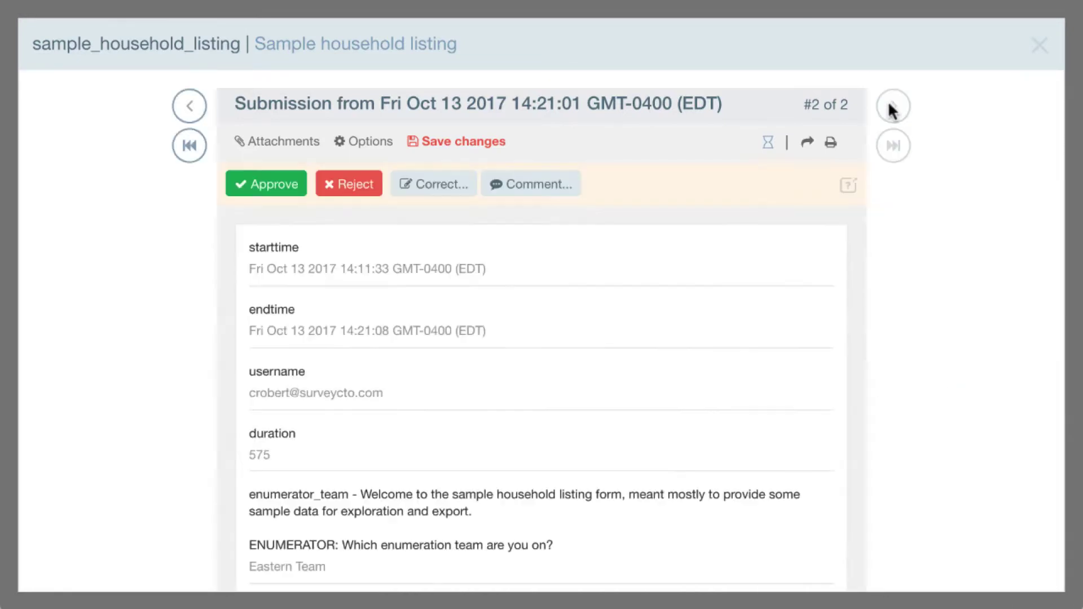
pyautogui.scroll(-4, 653, 374)
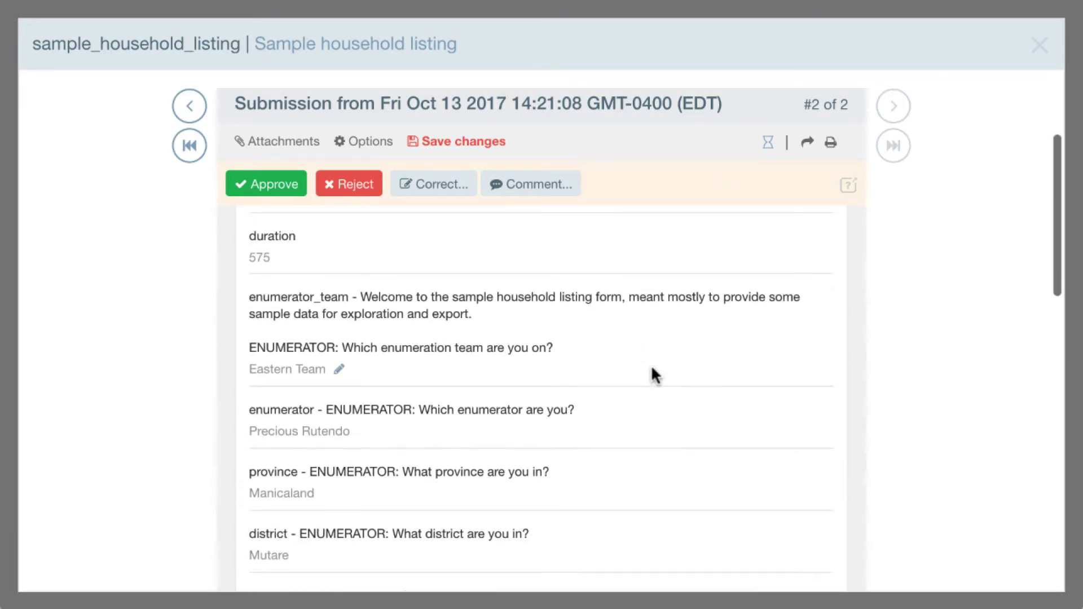
pyautogui.scroll(-10, 654, 375)
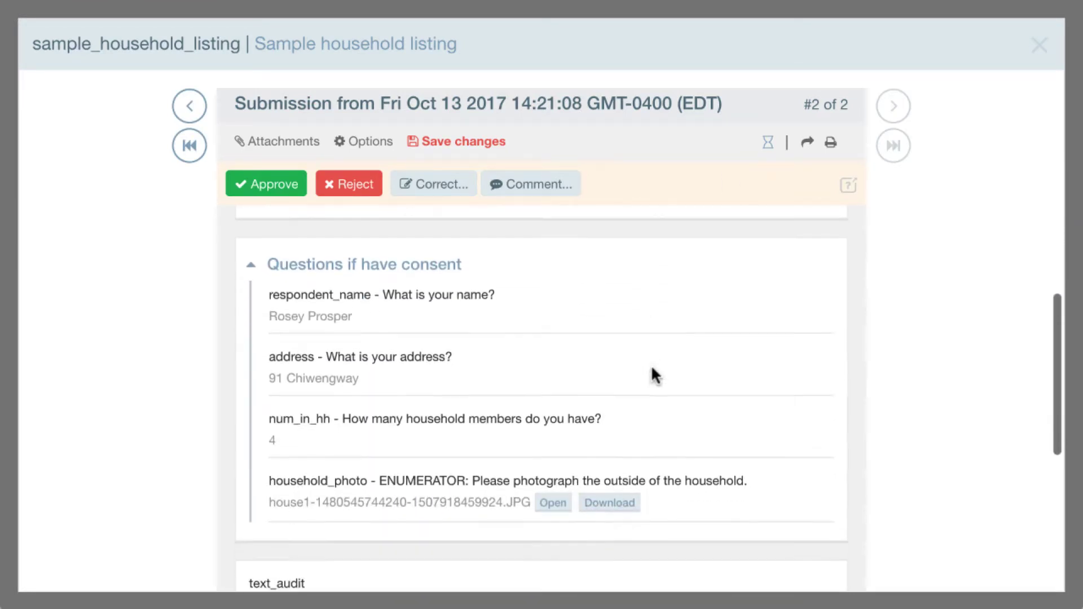
pyautogui.click(354, 191)
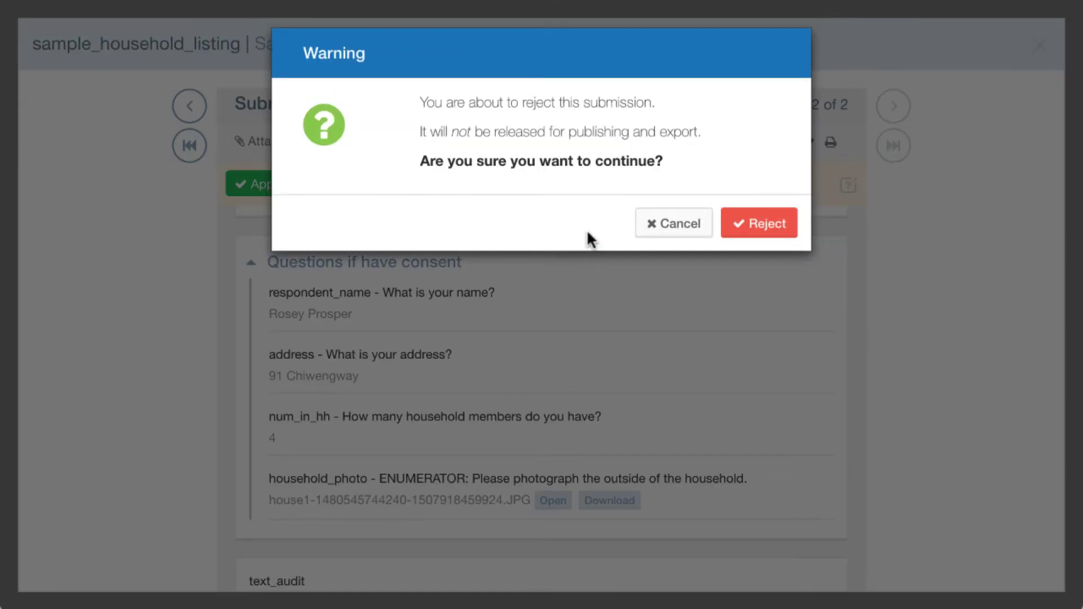
pyautogui.click(765, 226)
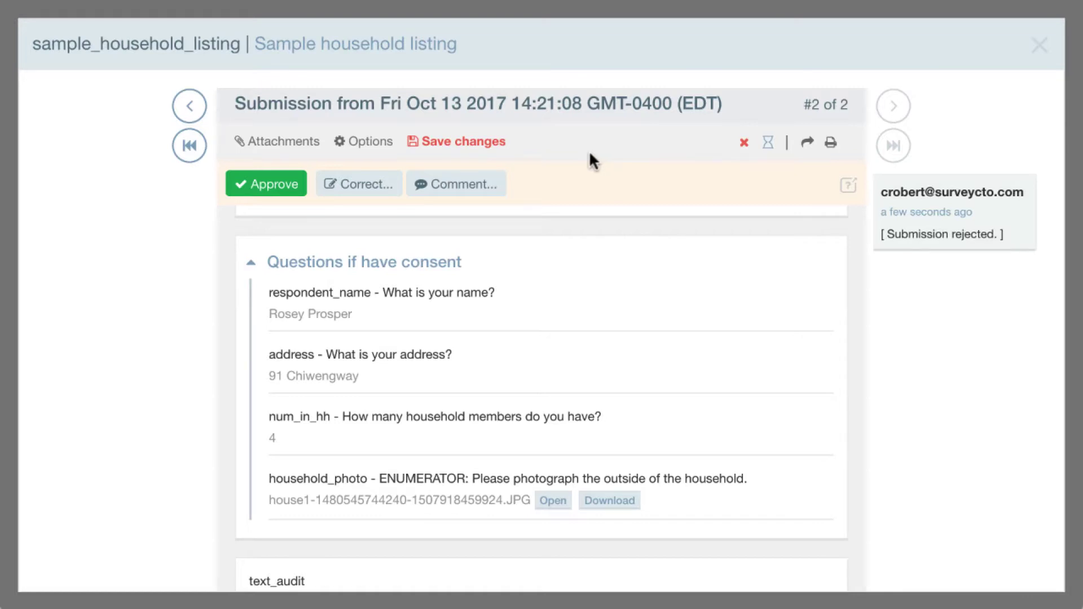
# - Save the approval, rejection and name correction
pyautogui.click(473, 147)
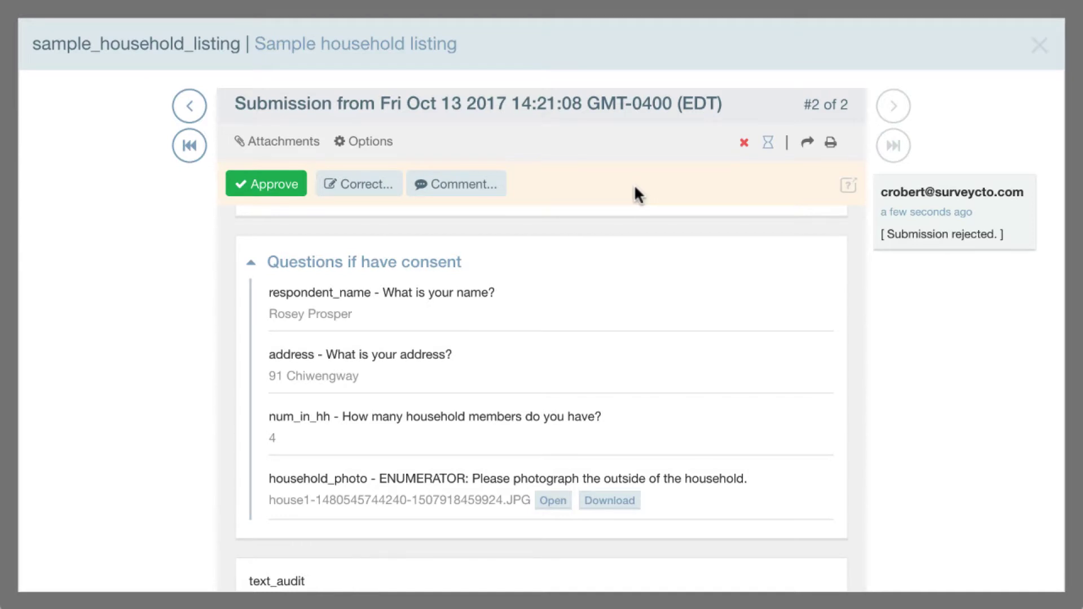
pyautogui.scroll(10, 705, 372)
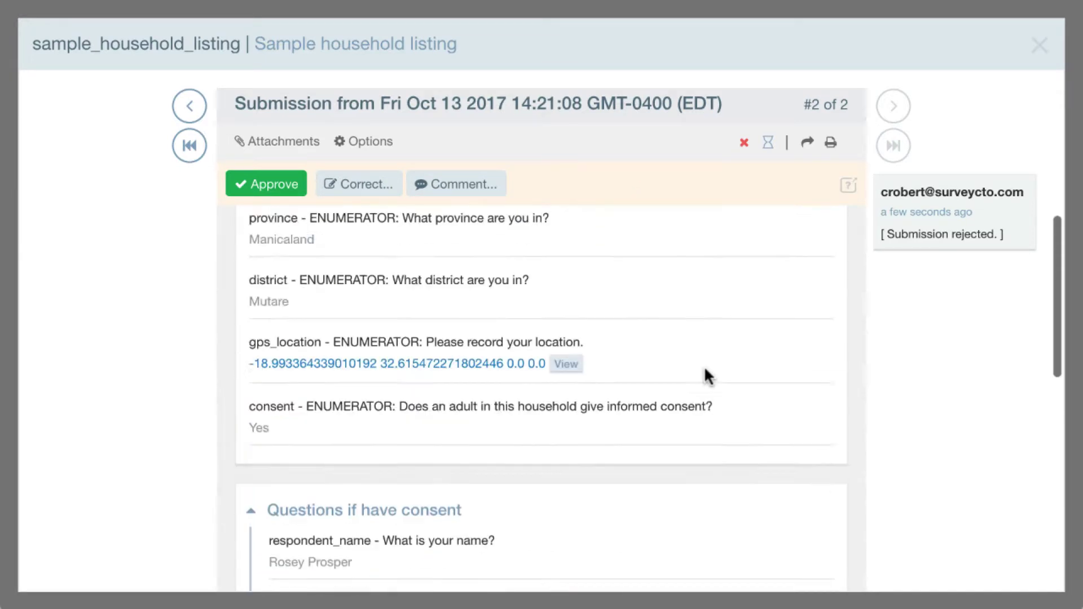
pyautogui.scroll(2, 705, 374)
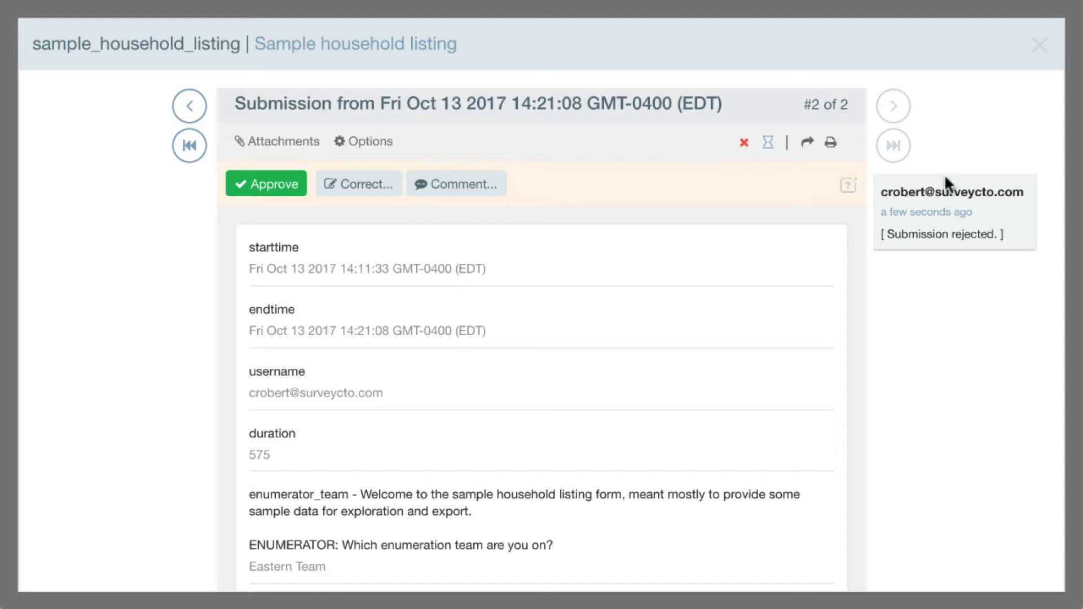
# - Close the review window and refresh the form list to count the approved submission
pyautogui.click(1040, 49)
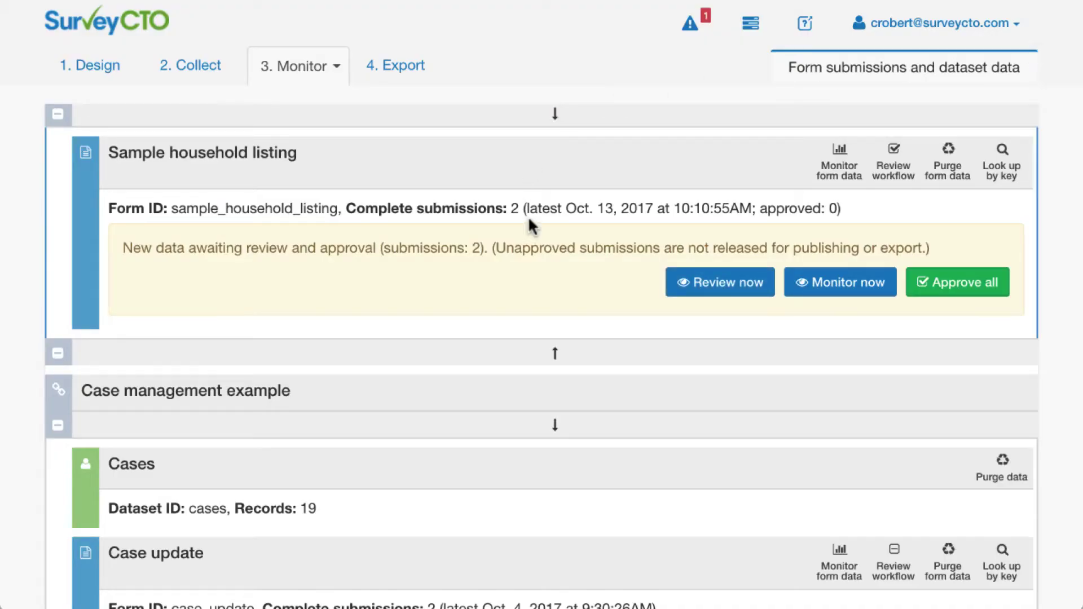
pyautogui.scroll(3, 309, 226)
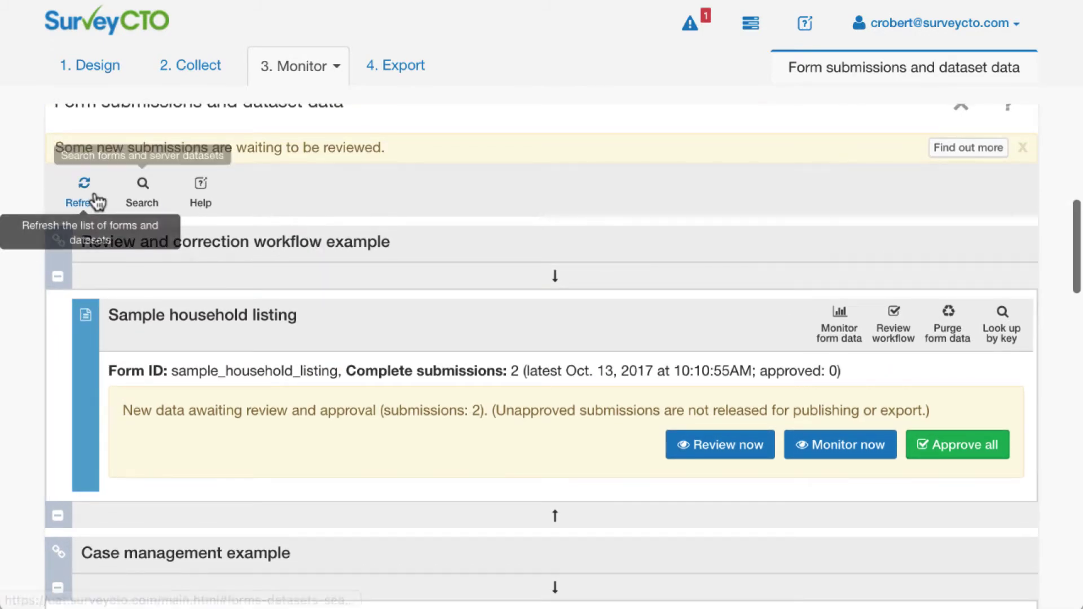
pyautogui.click(84, 161)
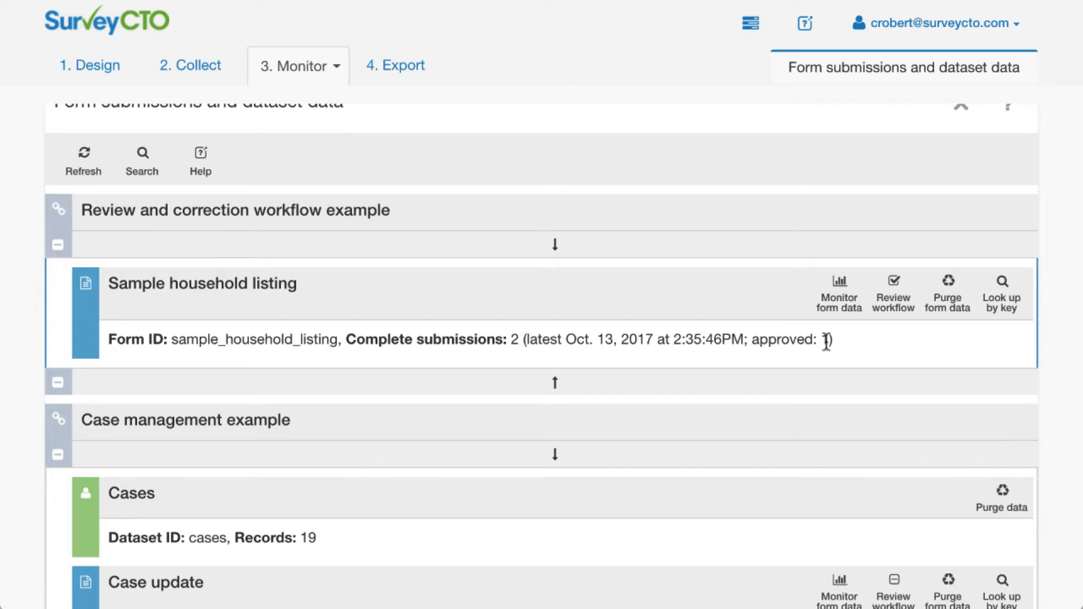
# - Go to the 4. Export page and scroll down to the Your data section
pyautogui.click(405, 67)
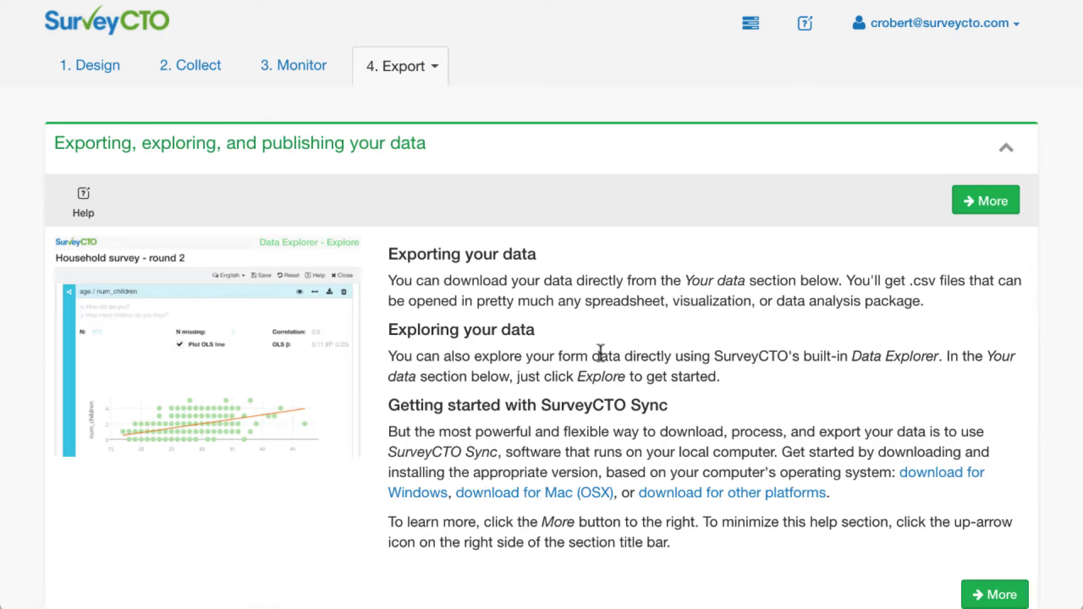
pyautogui.scroll(-6, 598, 347)
pyautogui.scroll(-2, 599, 350)
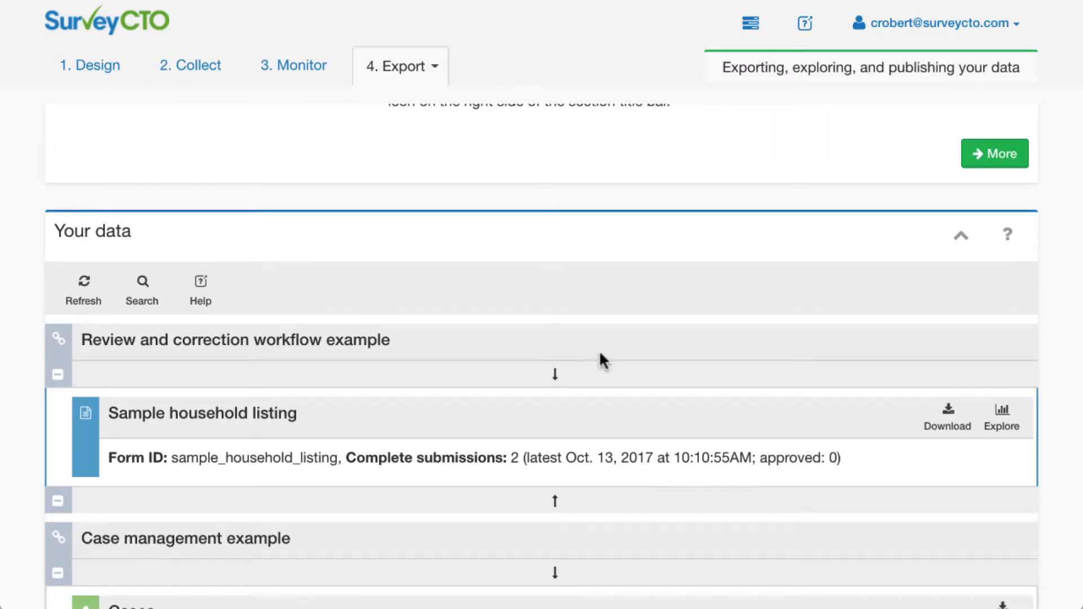
pyautogui.scroll(-1, 599, 349)
pyautogui.scroll(-2, 599, 350)
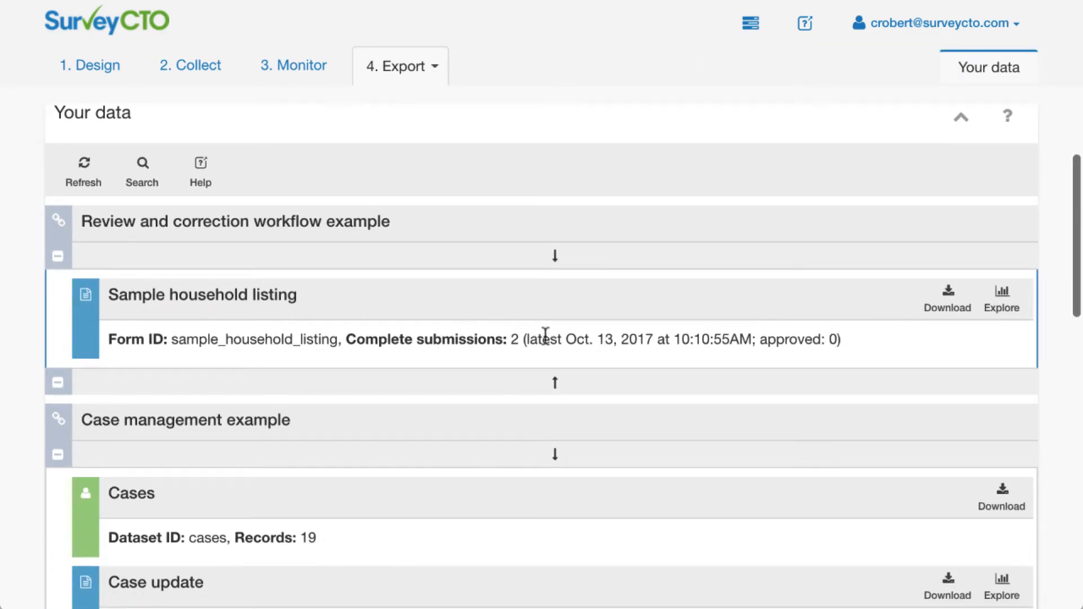
# - Open the Sample household listing download options with wide format and only Approved submissions selected
pyautogui.click(948, 306)
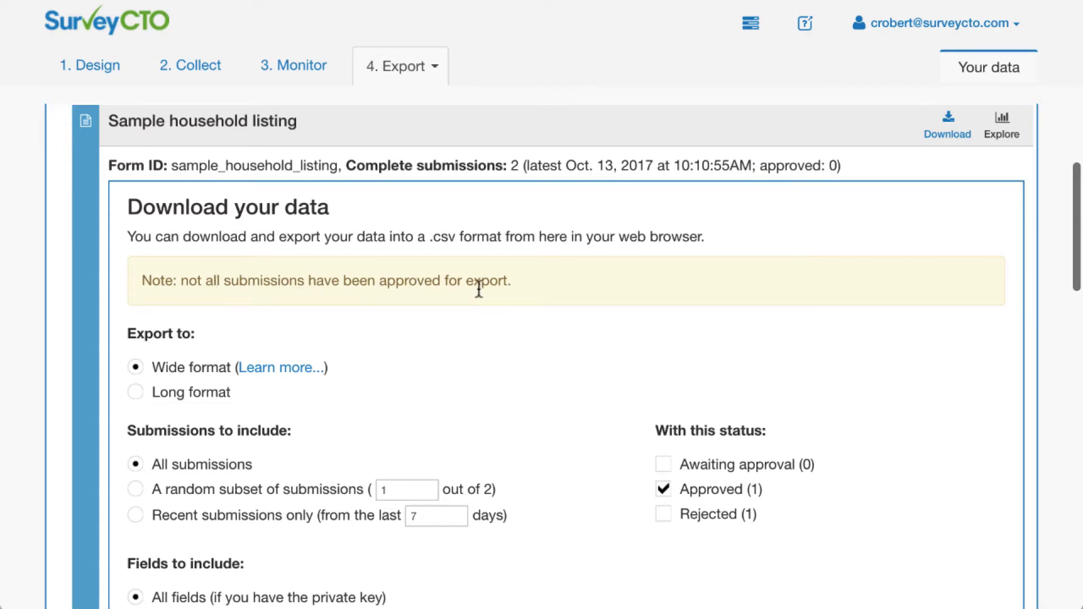
pyautogui.scroll(-2, 542, 356)
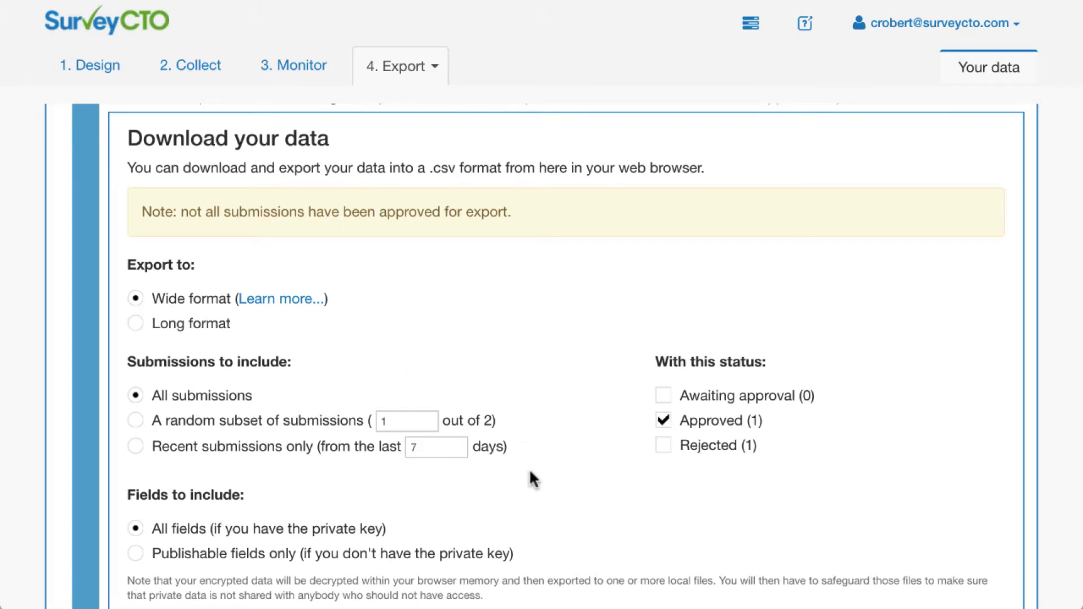
pyautogui.scroll(-3, 529, 476)
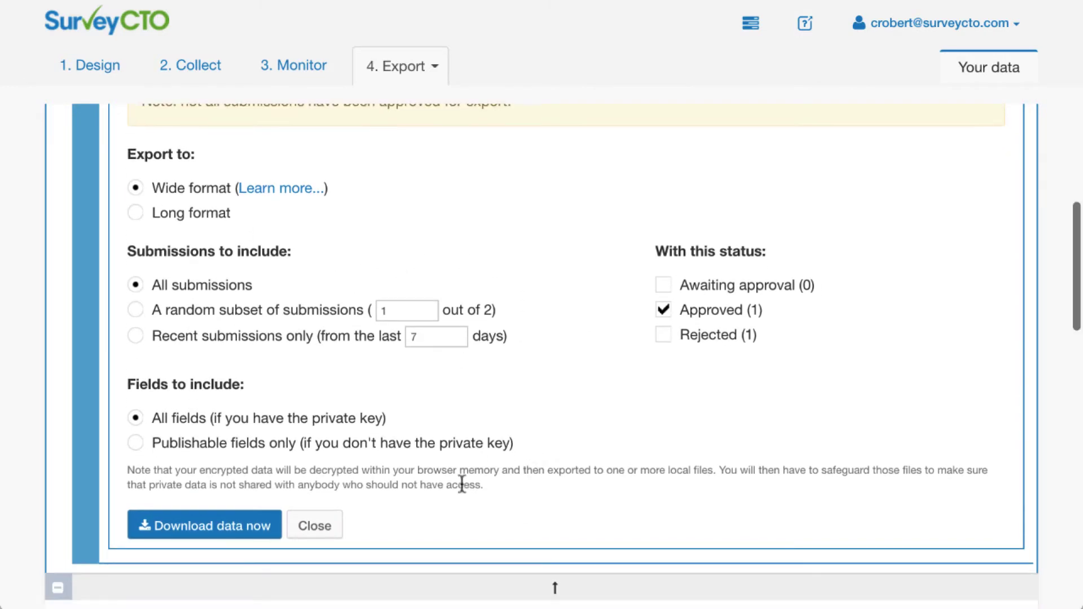
# - Download the approved data, decrypting it with the private .pem key file
pyautogui.click(236, 526)
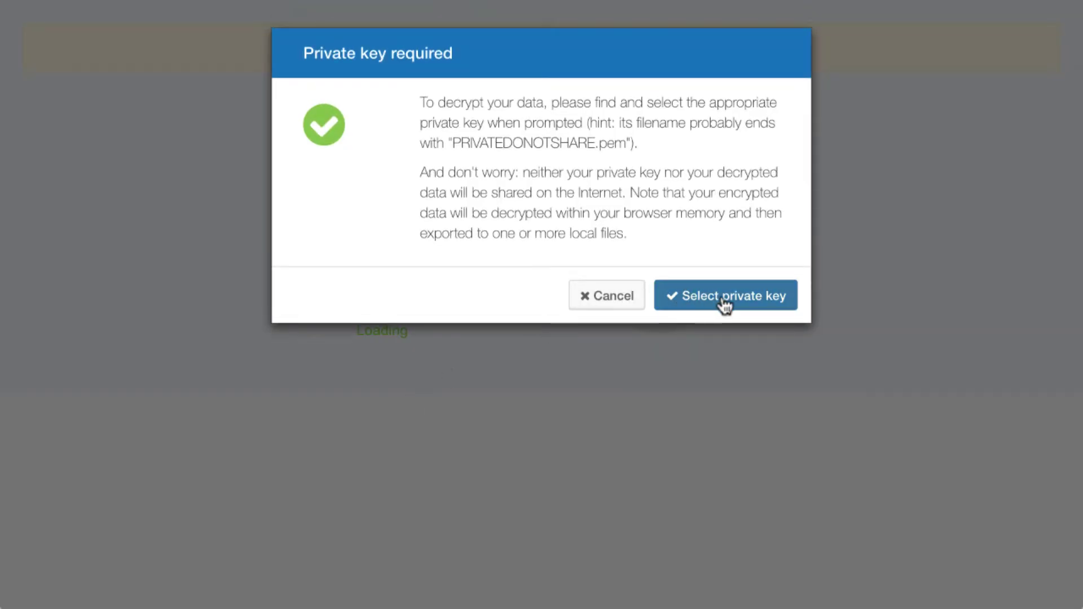
pyautogui.click(724, 296)
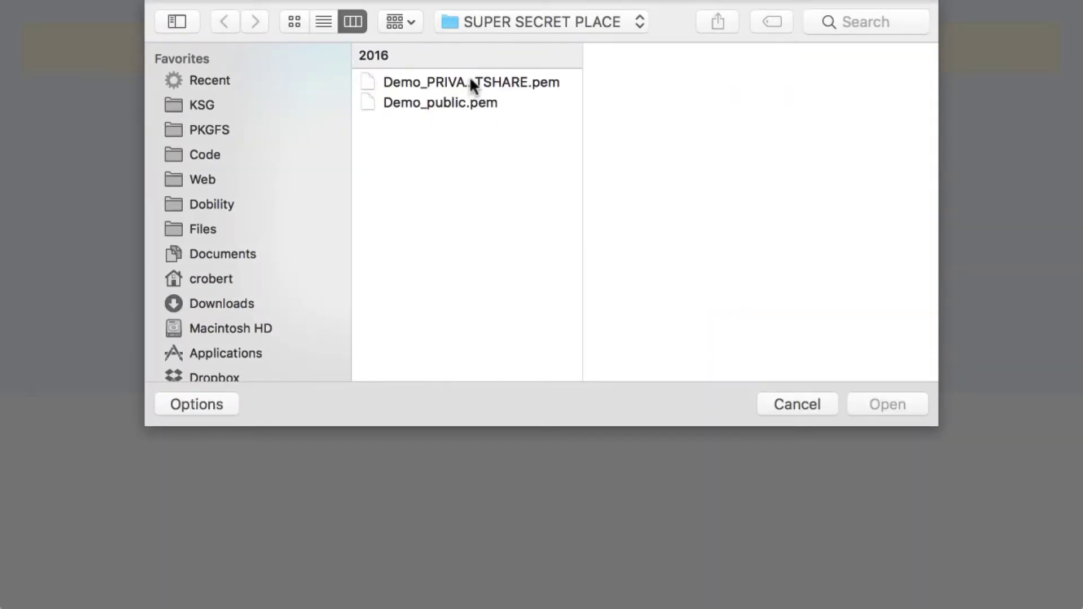
pyautogui.doubleClick(471, 82)
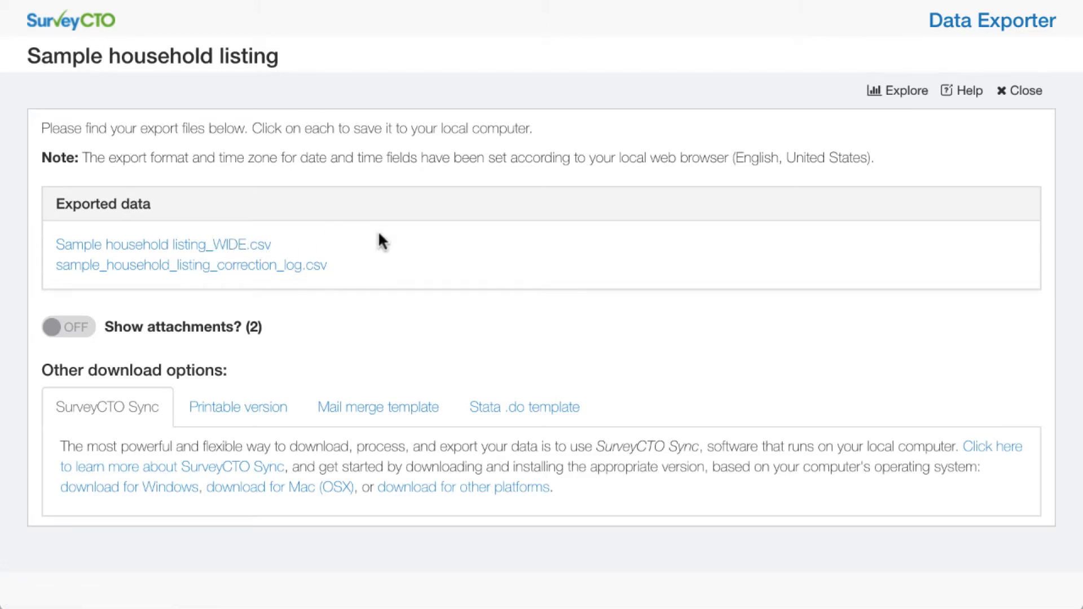
# - Switch to the WIDE CSV in Excel and step along row 2 from district through formdef_version
pyautogui.press('super+Tab')
pyautogui.press('super+Tab')
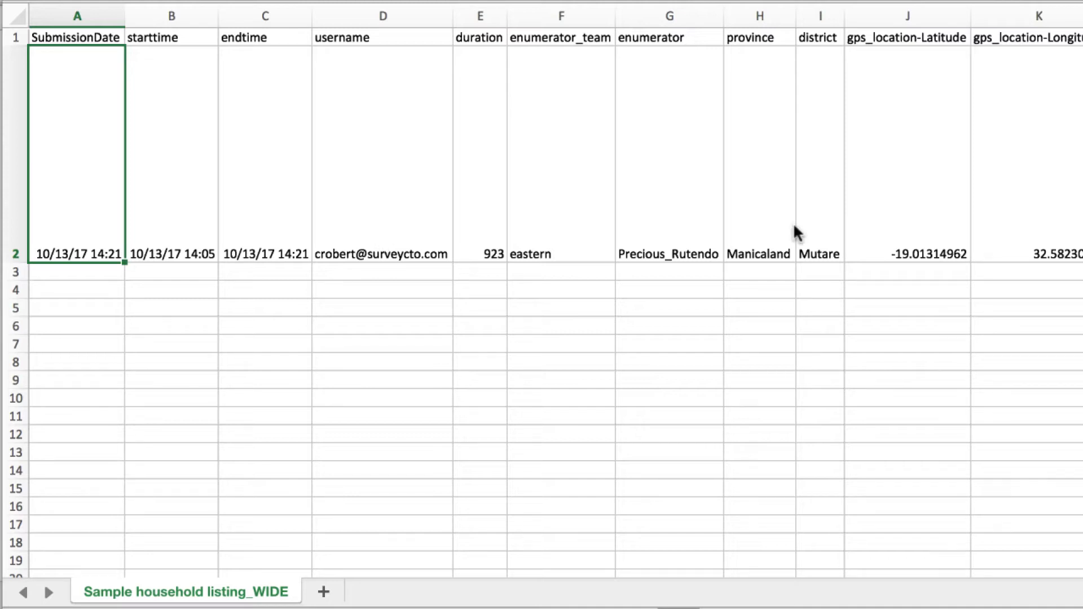
pyautogui.press('Right')
pyautogui.press('Right')
pyautogui.press('Right')
pyautogui.press('Right')
pyautogui.press('Right')
pyautogui.press('Right')
pyautogui.press('Right')
pyautogui.press('Right')
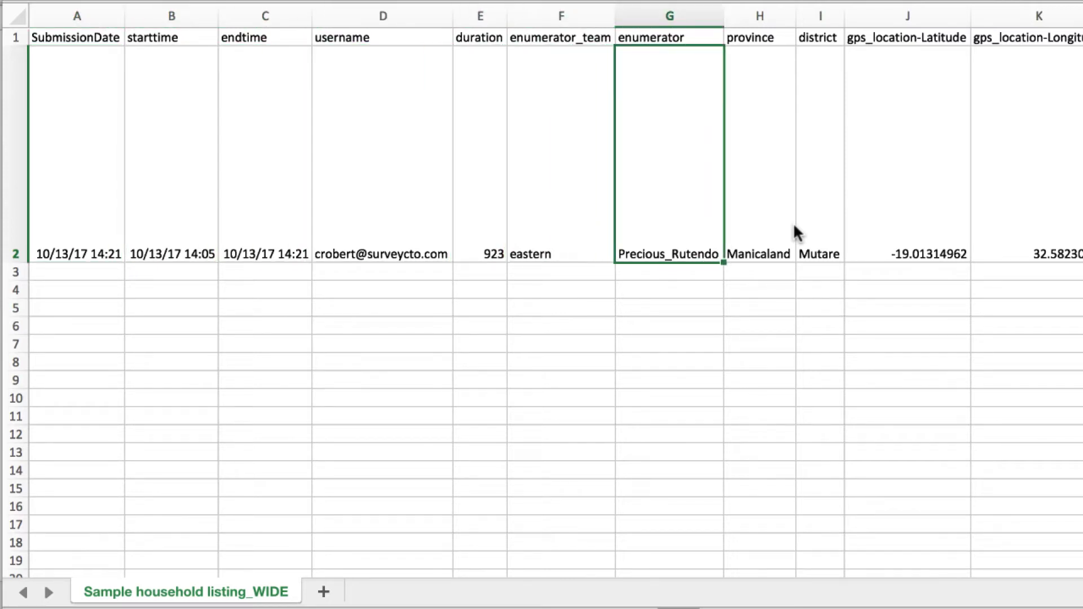
pyautogui.press('Right')
pyautogui.press('Right')
pyautogui.press('Right')
pyautogui.press('Right')
pyautogui.press('Right')
pyautogui.press('Right')
pyautogui.press('Right')
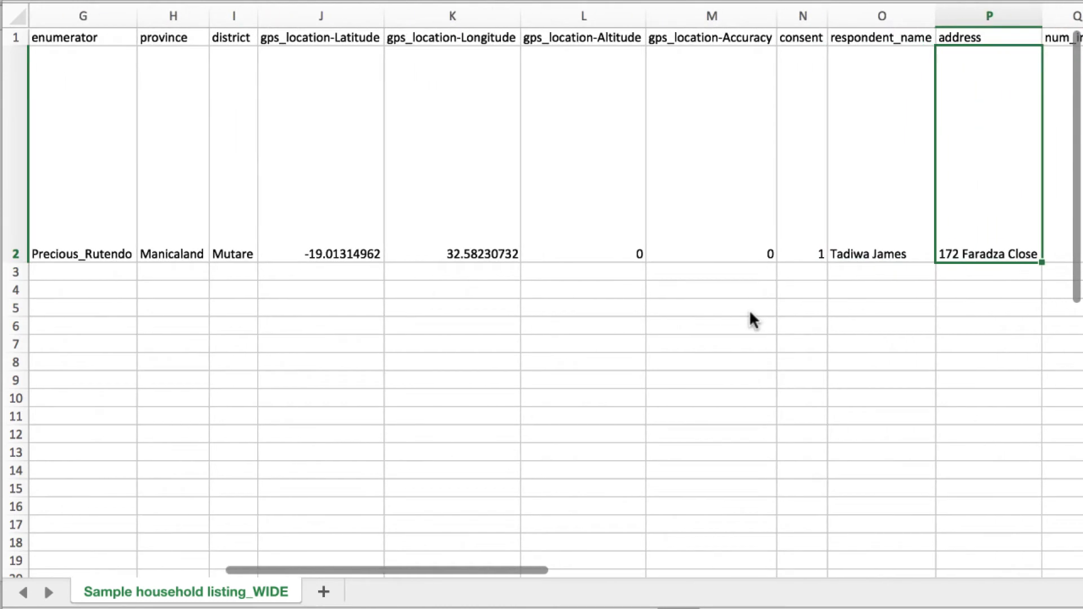
pyautogui.press('Left')
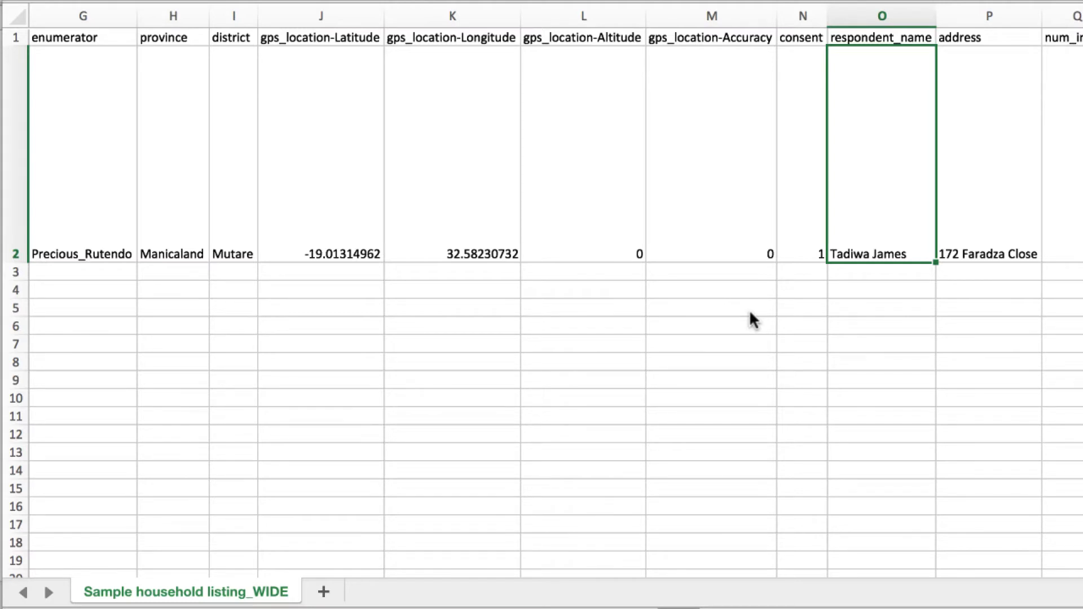
pyautogui.press('Right')
pyautogui.press('Right')
pyautogui.press('Right')
pyautogui.press('Right')
pyautogui.press('Right')
pyautogui.press('Right')
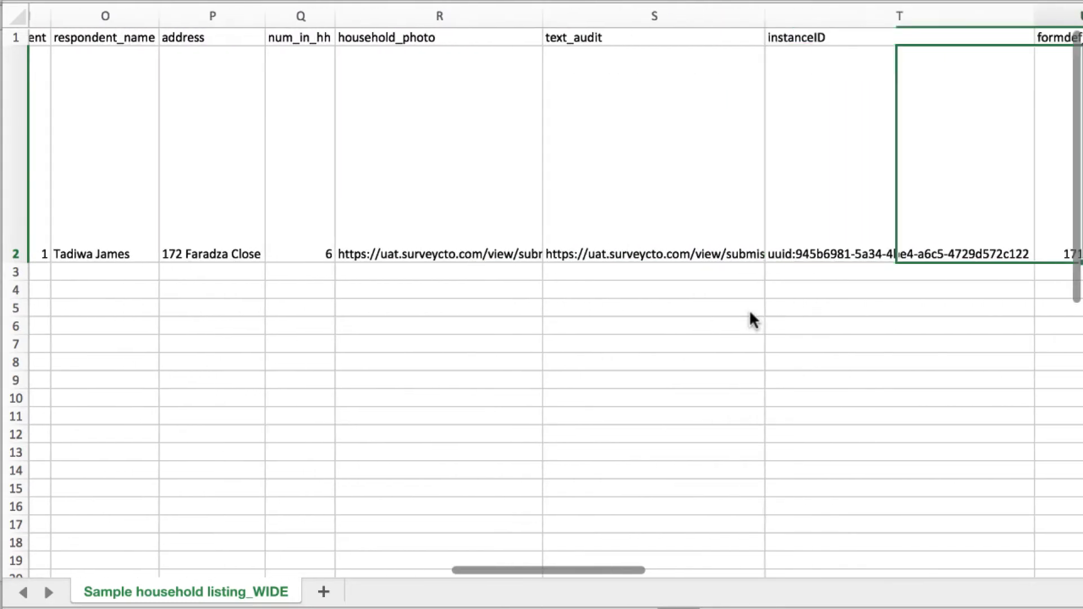
# - Step to W2 and X2 to read the review_comments and review_corrections entries
pyautogui.press('Right')
pyautogui.press('Right')
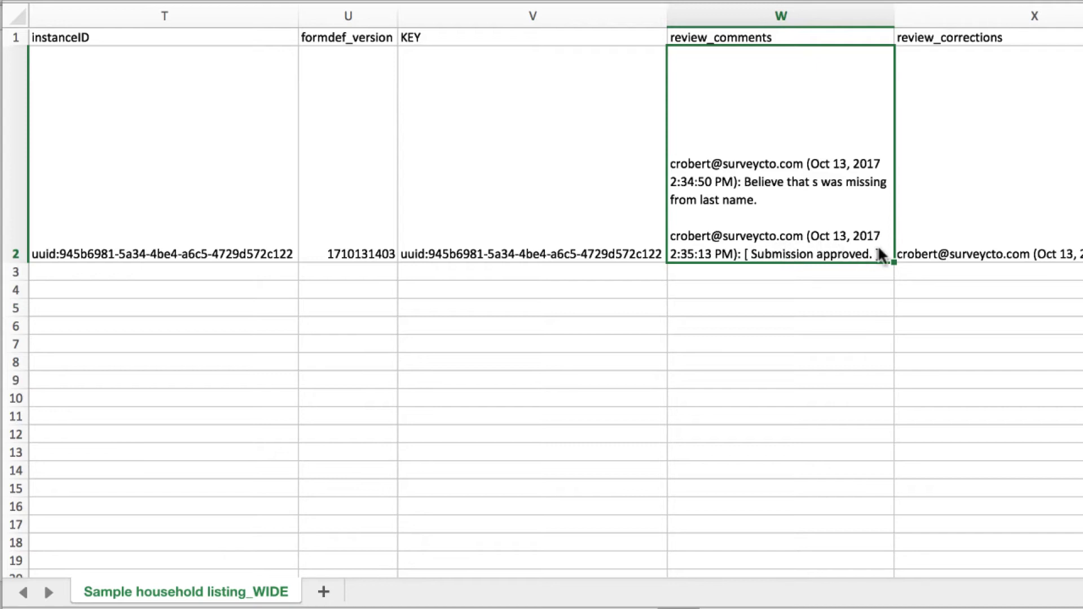
pyautogui.press('Right')
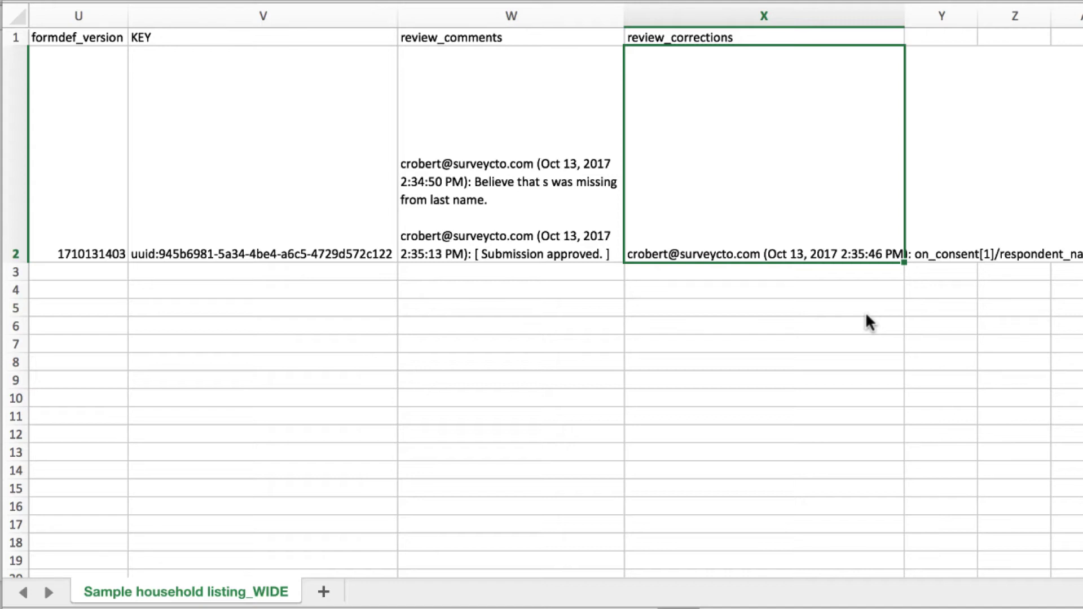
# - In the correction log, read row 2's field name, old value, new value and editing user
pyautogui.press('super+grave')
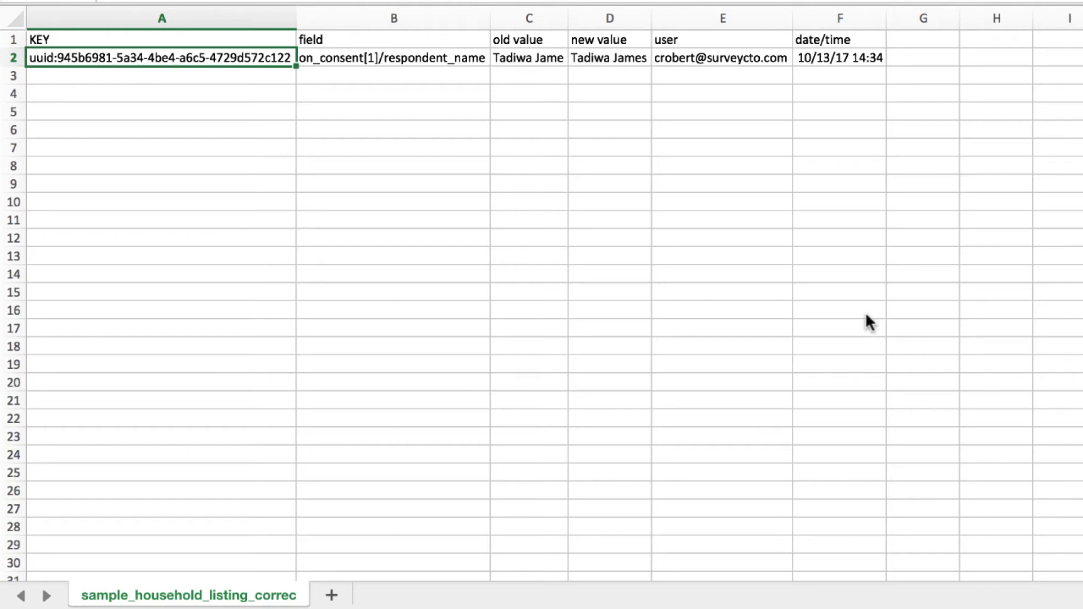
pyautogui.press('Right')
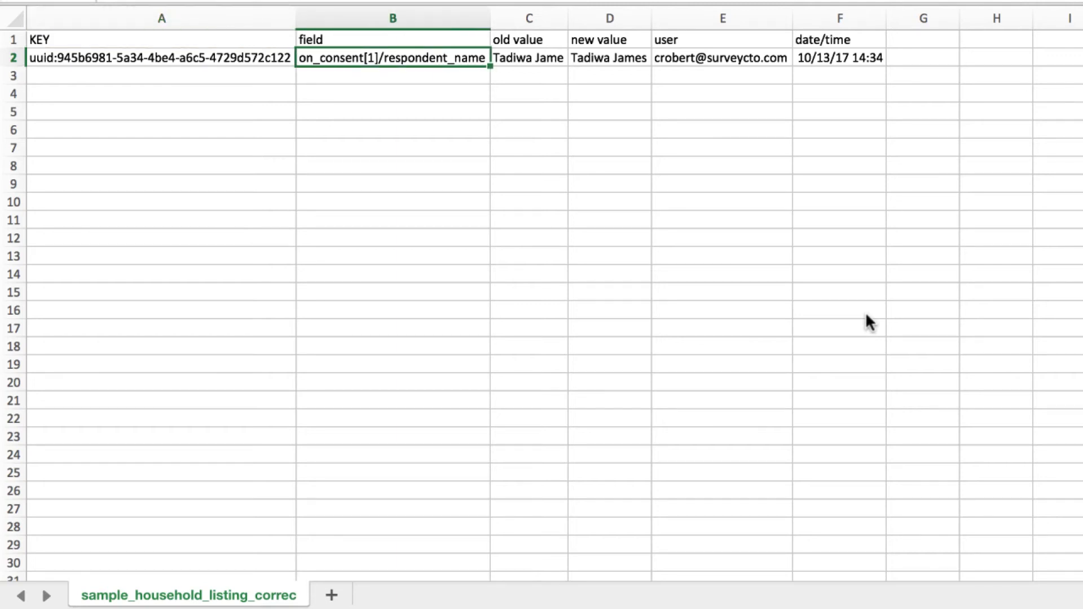
pyautogui.press('Right')
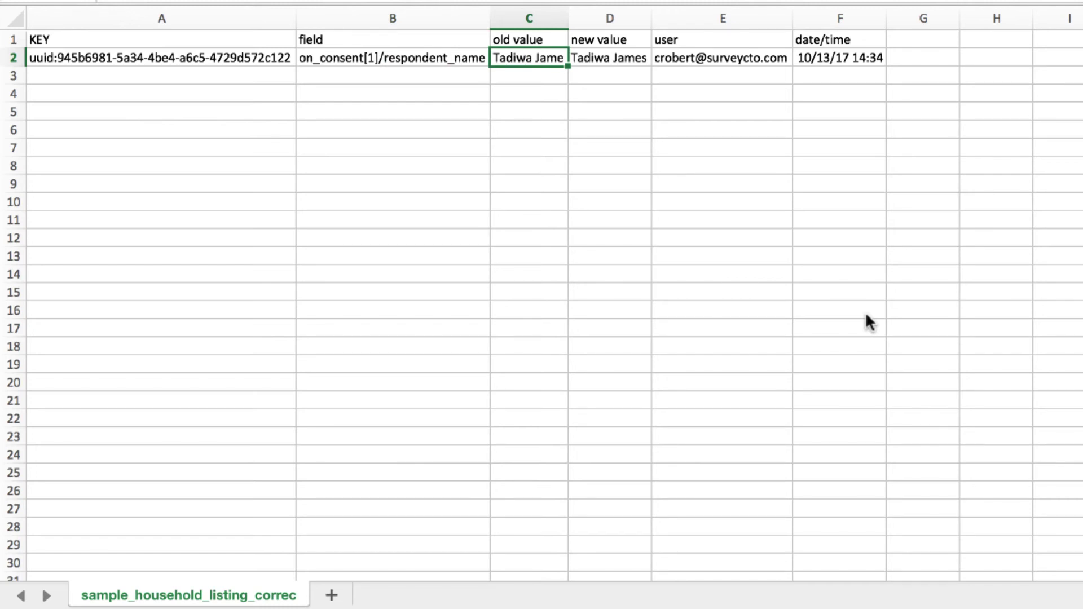
pyautogui.press('Right')
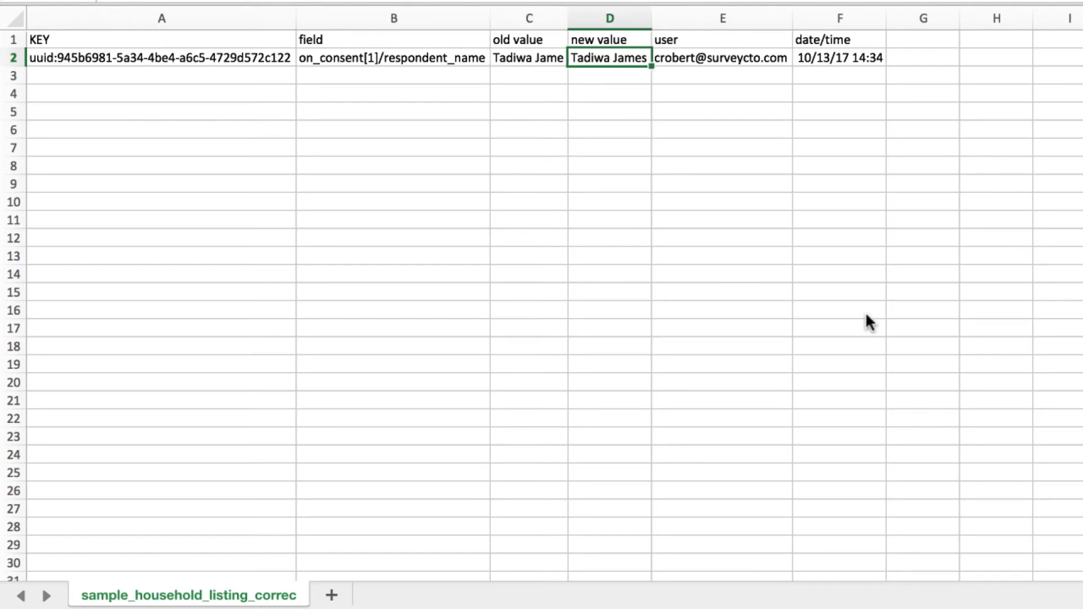
pyautogui.press('Right')
pyautogui.press('Right')
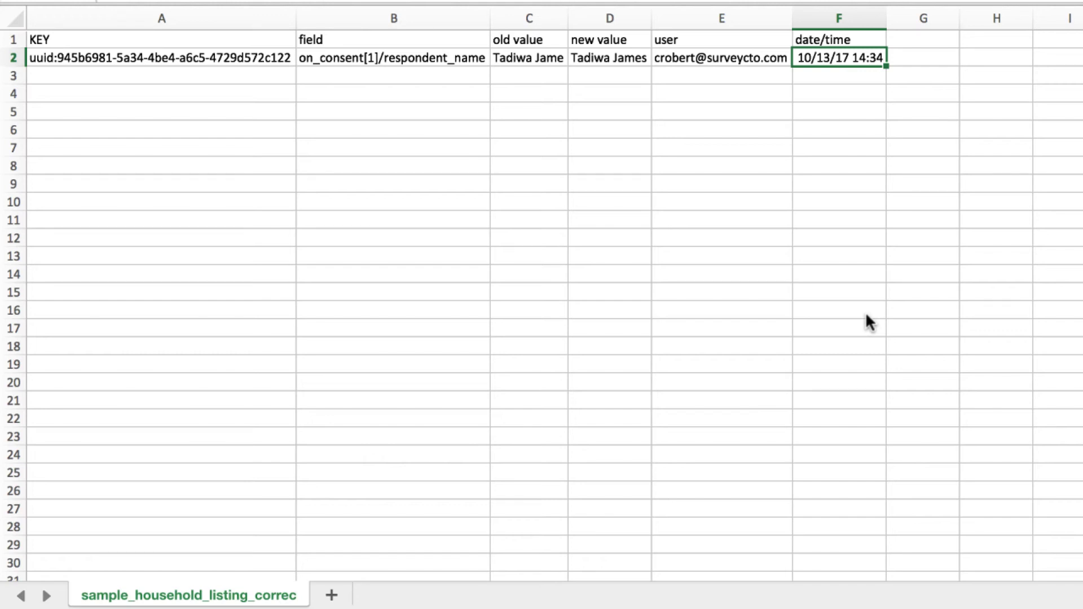
pyautogui.press('Down')
pyautogui.press('Left')
pyautogui.press('Left')
pyautogui.press('Left')
pyautogui.press('Left')
pyautogui.press('Left')
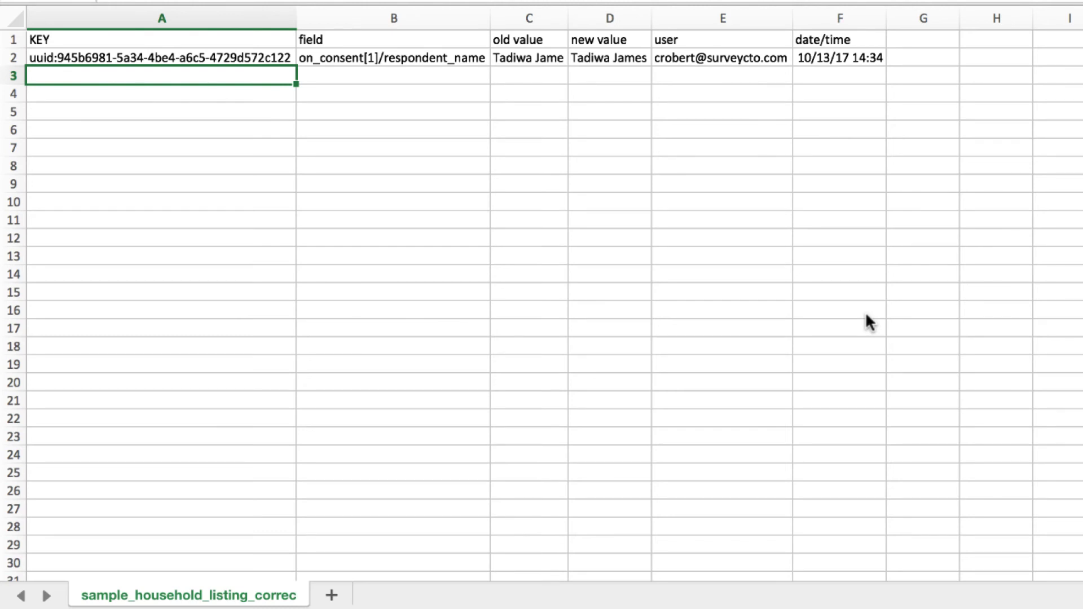